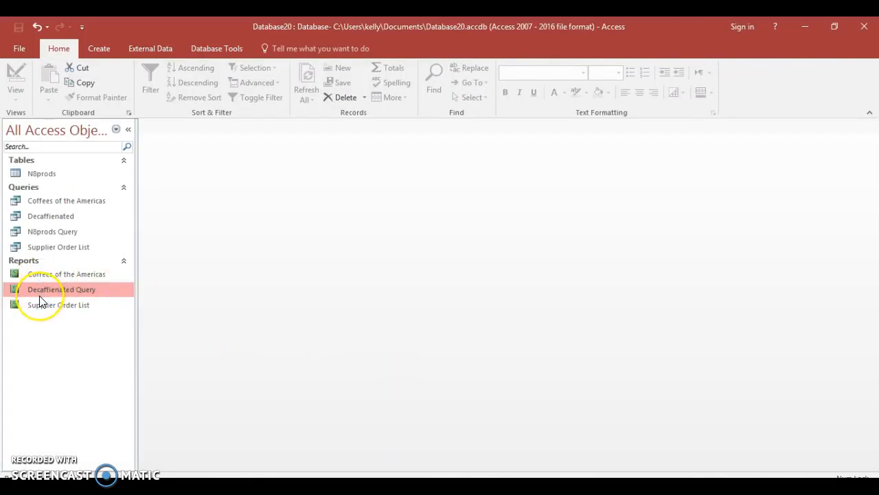
- Switch to File Explorer and browse from Documents through Gran Canaria and Year 11 to the Past papers folder
{"action": "left_click", "coordinate": [804, 29]}
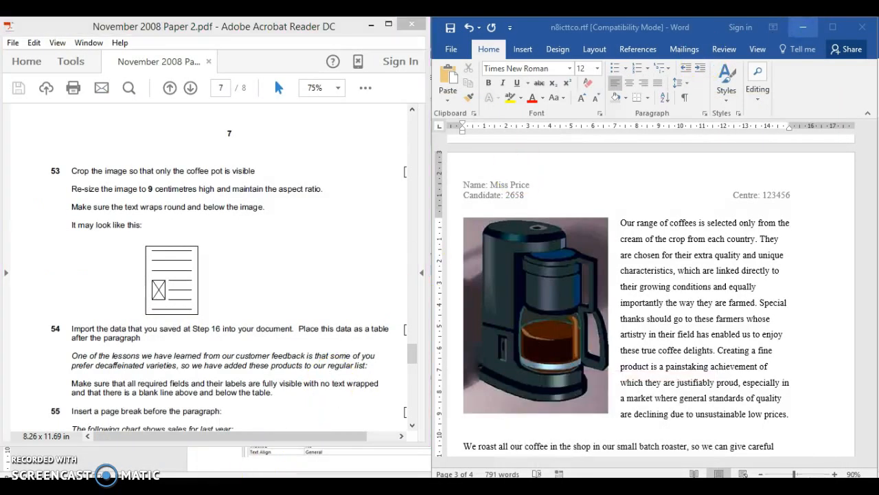
{"action": "left_click", "coordinate": [137, 486]}
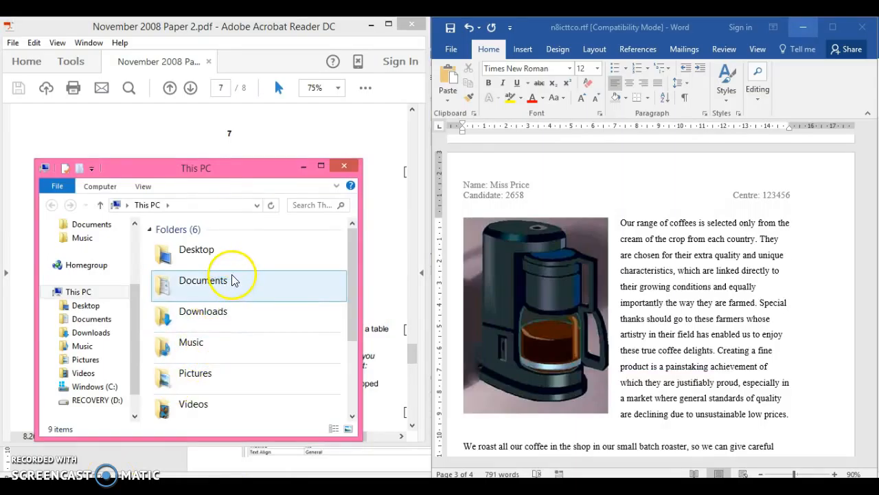
{"action": "double_click", "coordinate": [232, 279]}
{"action": "double_click", "coordinate": [214, 327]}
{"action": "left_click_drag", "start_coordinate": [349, 309], "coordinate": [347, 353]}
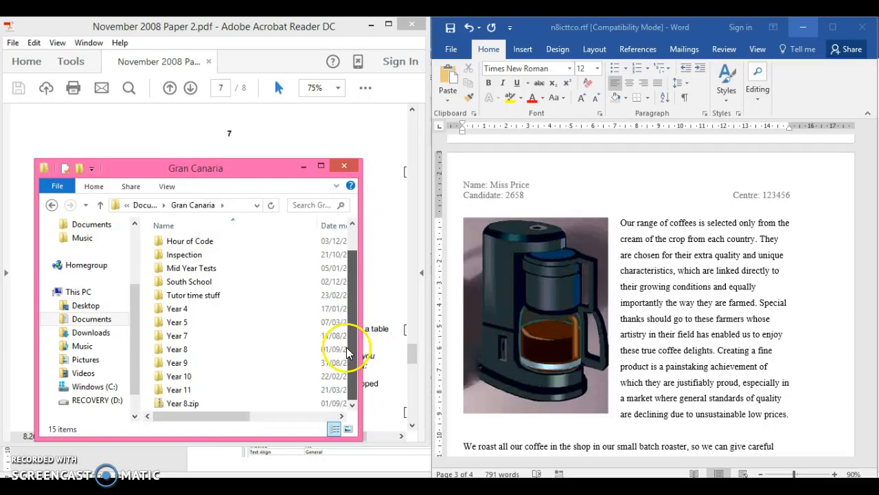
{"action": "double_click", "coordinate": [212, 389]}
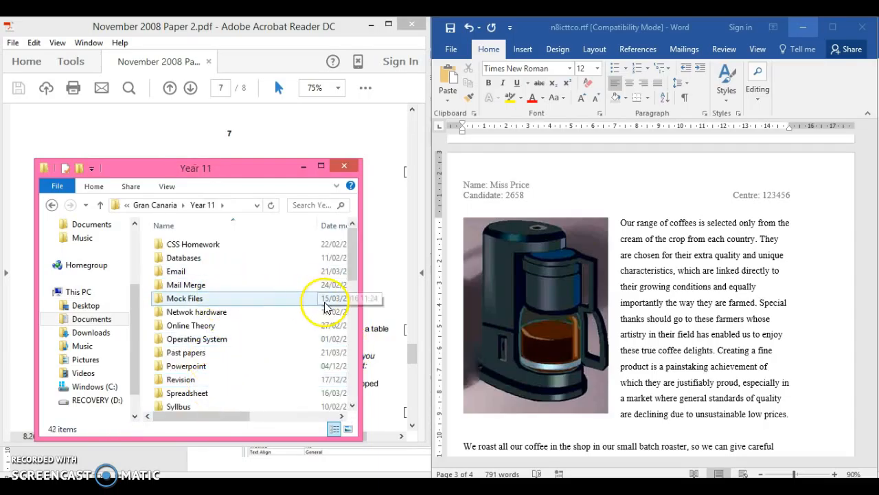
{"action": "mouse_move", "coordinate": [352, 270]}
{"action": "left_mouse_down"}
{"action": "mouse_move", "coordinate": [350, 288]}
{"action": "mouse_move", "coordinate": [354, 270]}
{"action": "left_mouse_up"}
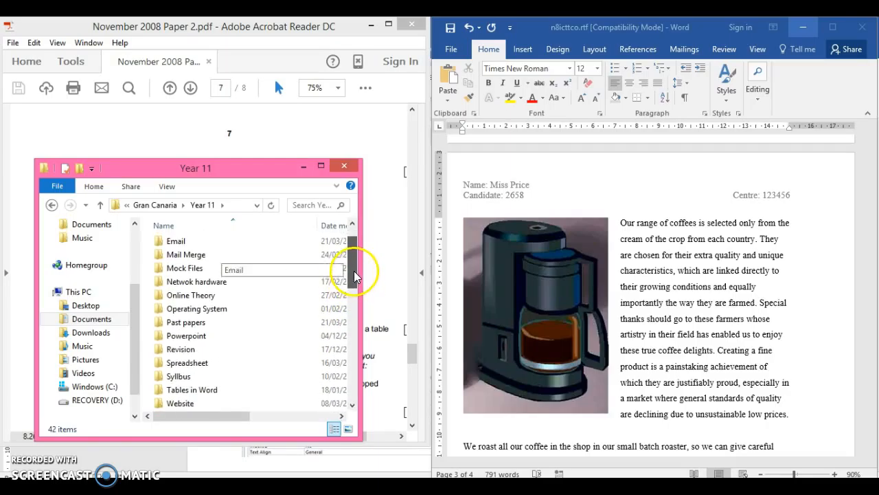
{"action": "double_click", "coordinate": [251, 328]}
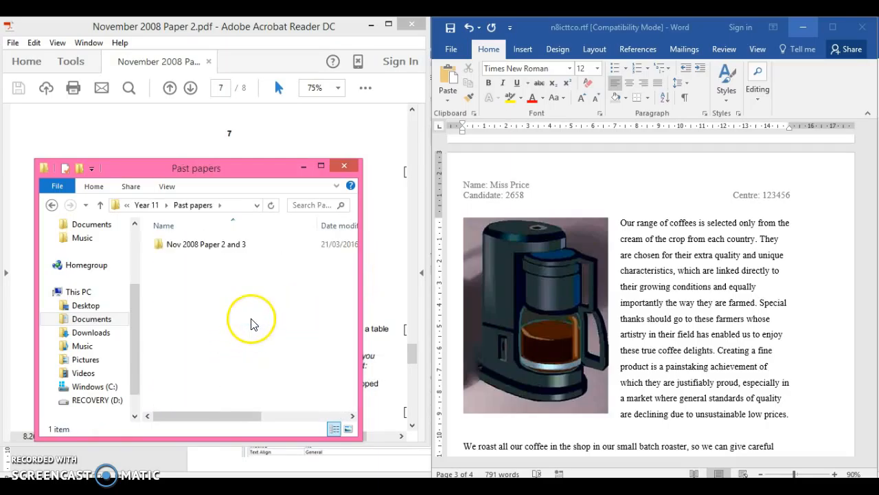
- Open Decaffienated Query.rtf from the November 2008 Paper 2 Files folder inside Nov 2008 Paper 2 and 3
{"action": "left_click", "coordinate": [256, 251]}
{"action": "double_click", "coordinate": [252, 246]}
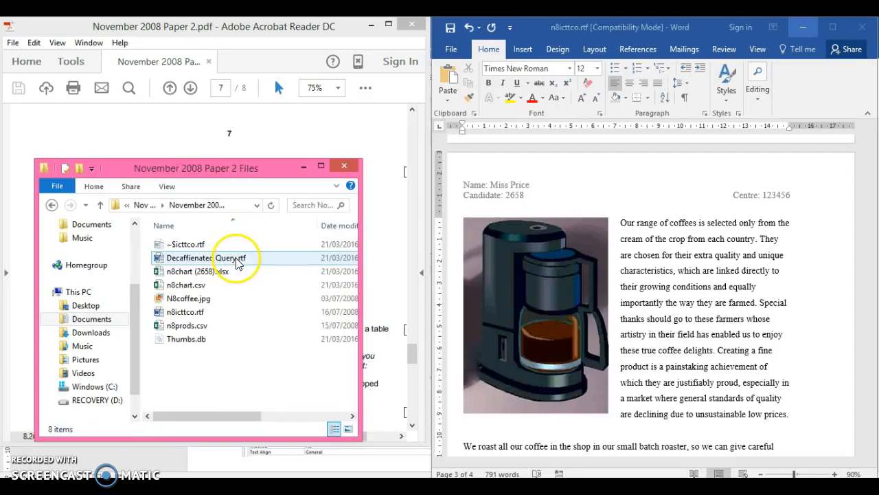
{"action": "left_click", "coordinate": [238, 264]}
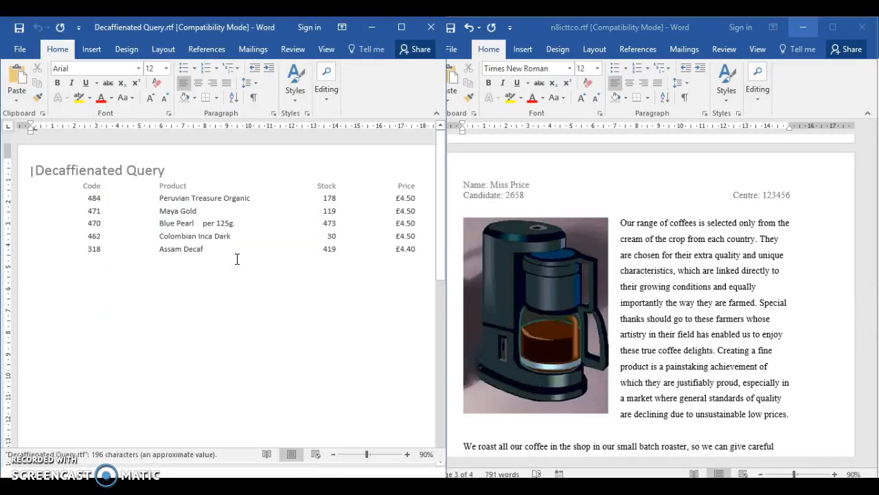
{"action": "left_click", "coordinate": [237, 258]}
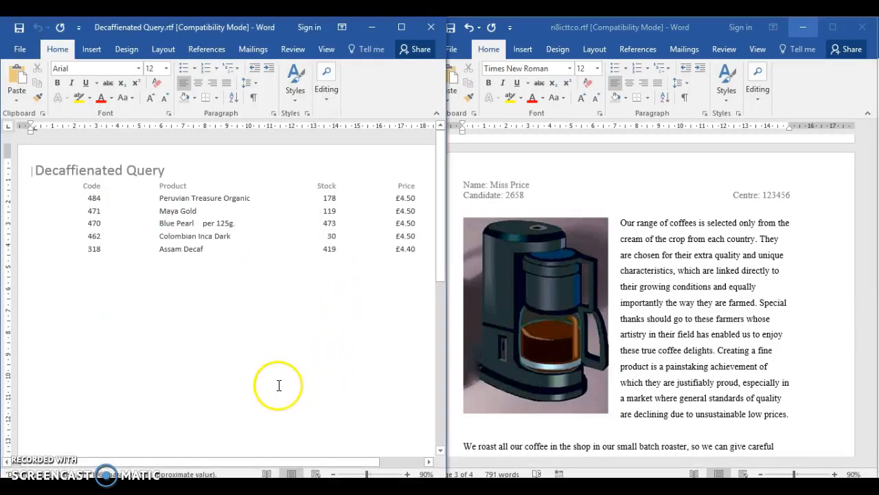
- Convert the tabbed product list, from the Code heading row to the Assam Decaf row, into a table
{"action": "left_click", "coordinate": [84, 186]}
{"action": "left_click_drag", "start_coordinate": [84, 186], "coordinate": [416, 246]}
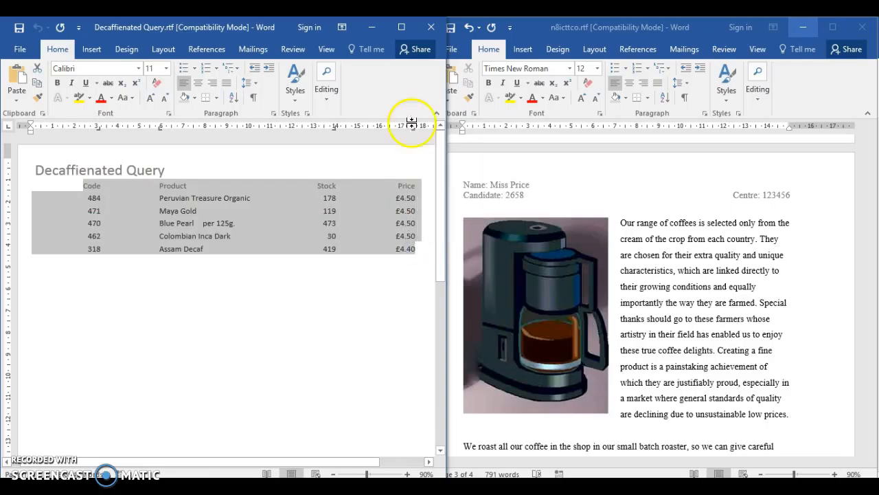
{"action": "left_click", "coordinate": [403, 28]}
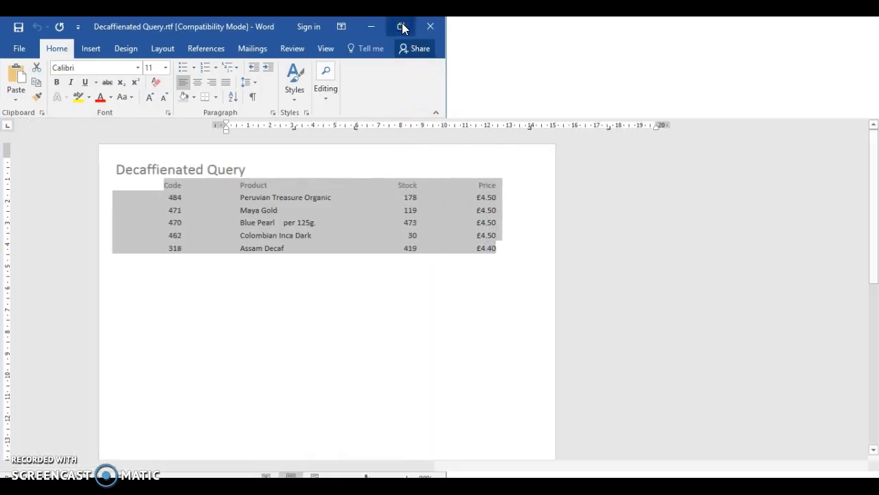
{"action": "left_click", "coordinate": [106, 48]}
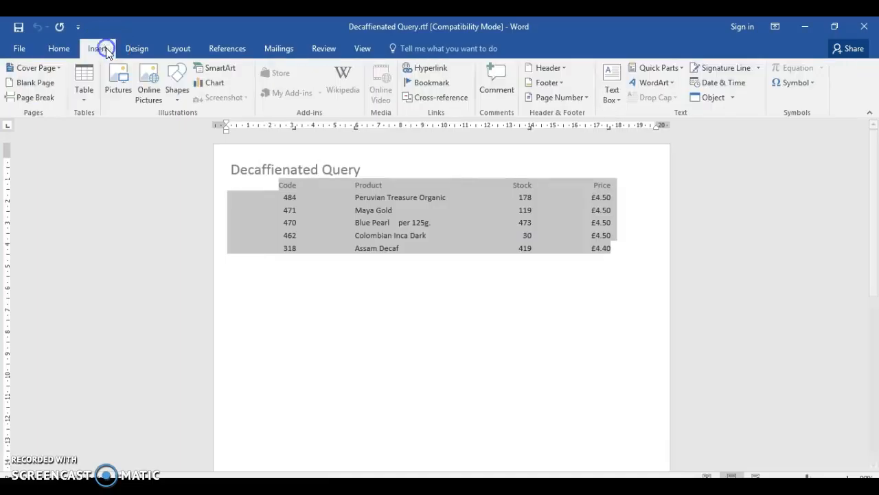
{"action": "left_click", "coordinate": [85, 104]}
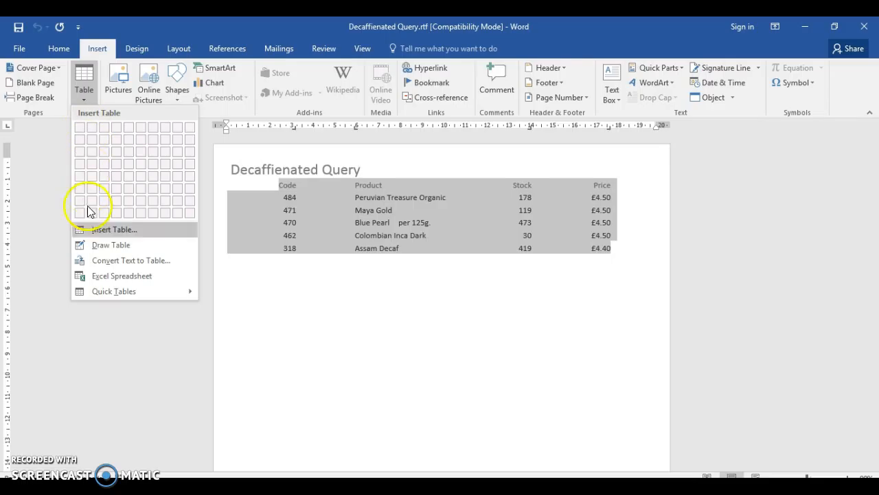
{"action": "left_click", "coordinate": [92, 262]}
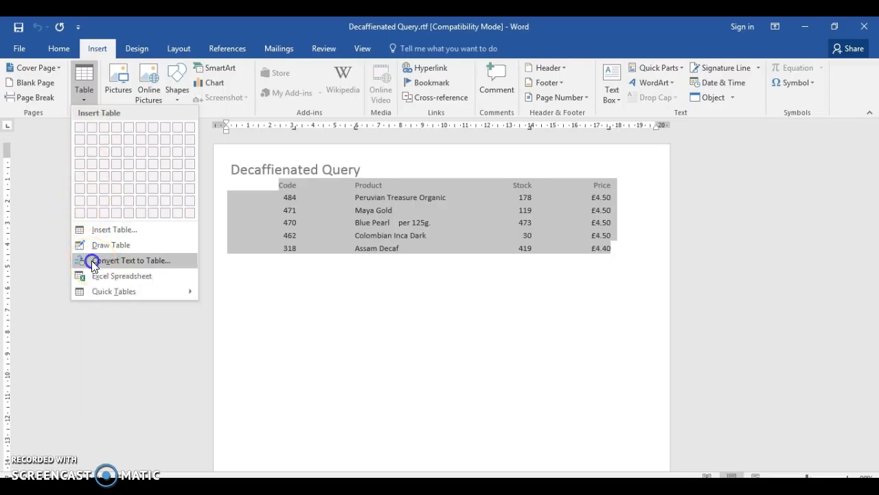
{"action": "left_click", "coordinate": [446, 327]}
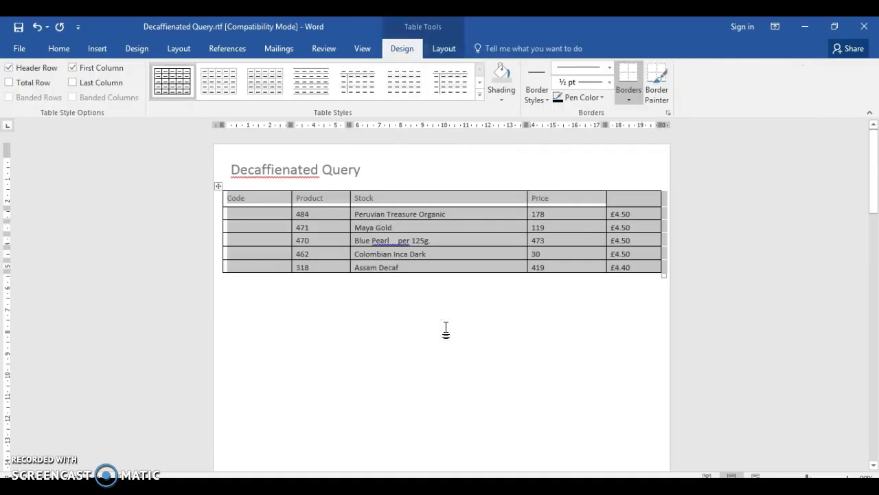
{"action": "left_click", "coordinate": [446, 327]}
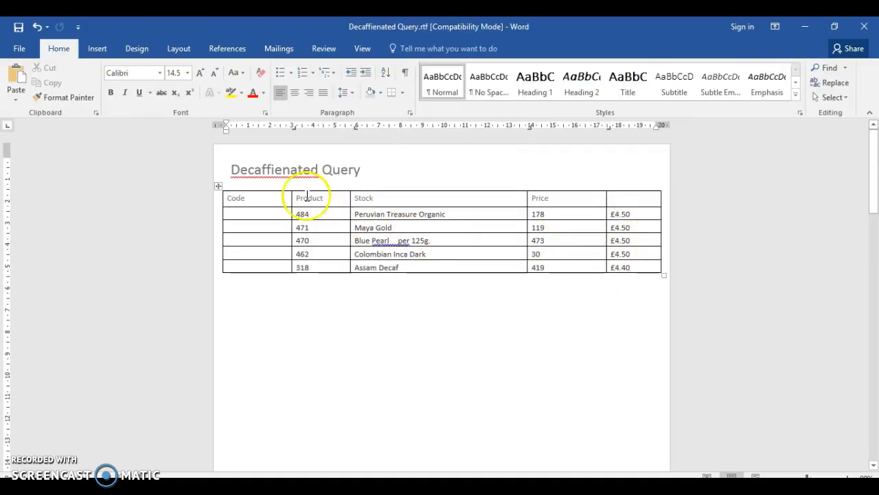
- Move the product codes 484 to 318 out of the Product column into the empty cells under Code
{"action": "left_click_drag", "start_coordinate": [295, 213], "coordinate": [312, 267]}
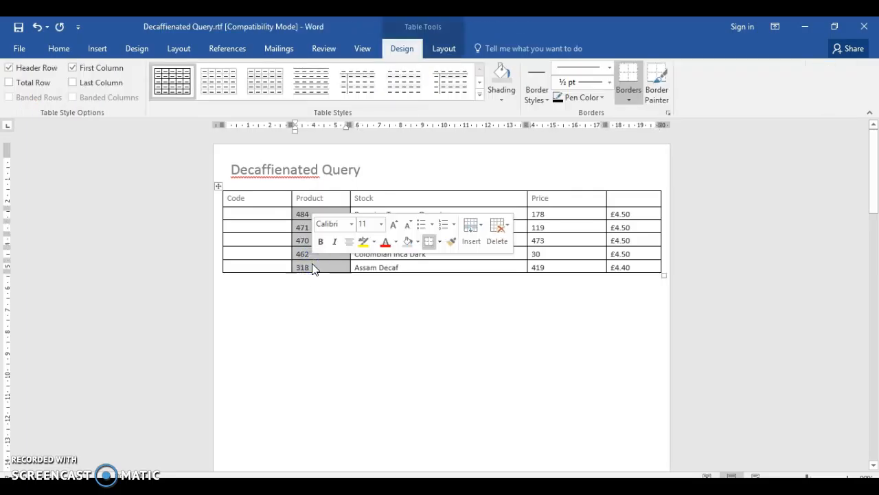
{"action": "key", "text": "ctrl+x"}
{"action": "left_click", "coordinate": [267, 218]}
{"action": "left_click", "coordinate": [265, 216]}
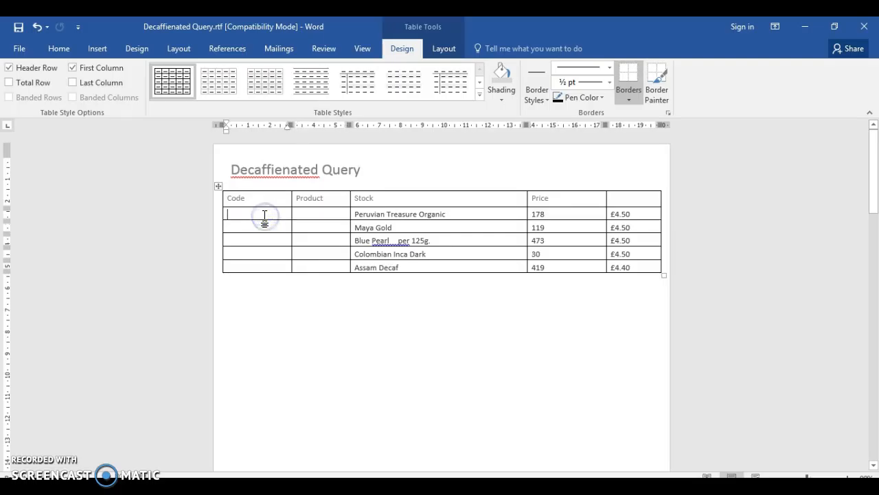
{"action": "key", "text": "ctrl+v"}
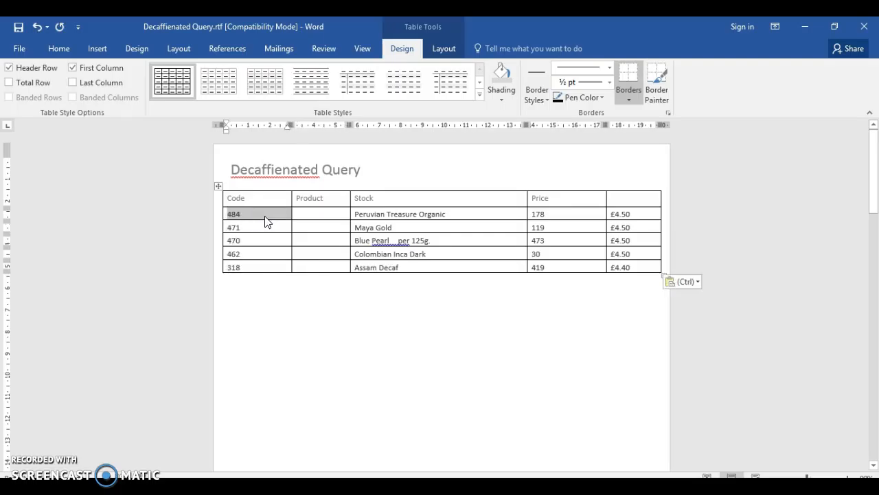
- Move the product names from the Stock column into the empty cells under Product
{"action": "left_click", "coordinate": [351, 215]}
{"action": "left_click", "coordinate": [358, 215]}
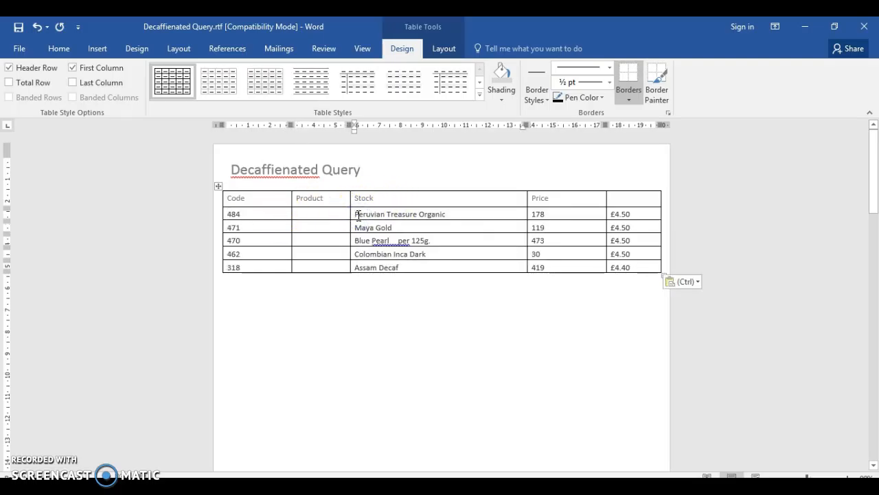
{"action": "left_click_drag", "start_coordinate": [357, 215], "coordinate": [381, 265]}
{"action": "key", "text": "ctrl+x"}
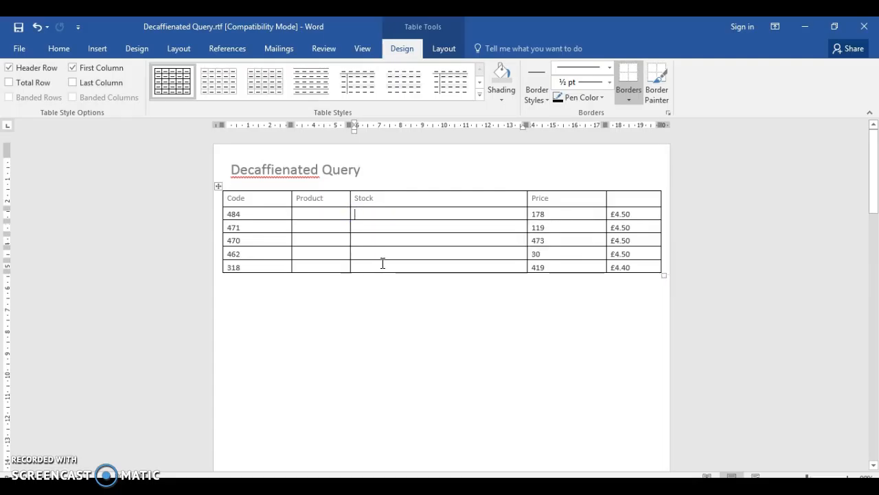
{"action": "left_click", "coordinate": [322, 215]}
{"action": "key", "text": "ctrl+v"}
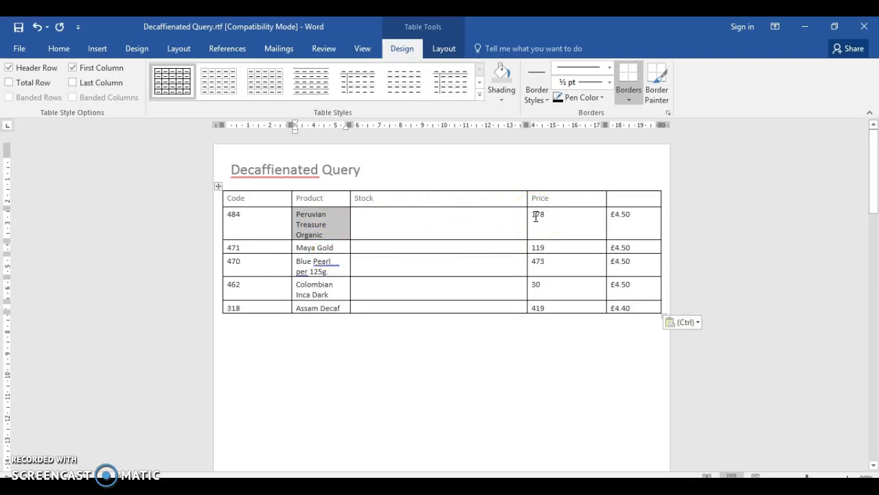
- Move the stock quantities from the Price column into the empty cells under Stock
{"action": "left_click_drag", "start_coordinate": [533, 217], "coordinate": [551, 283]}
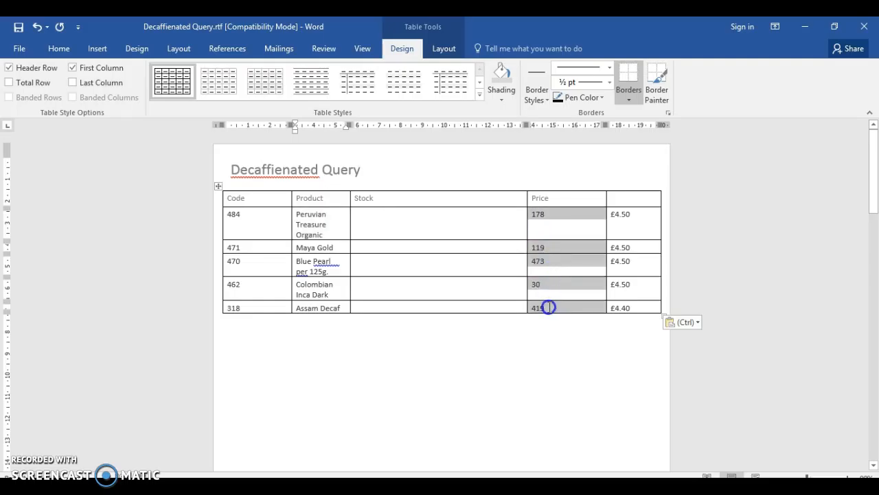
{"action": "left_click", "coordinate": [550, 308]}
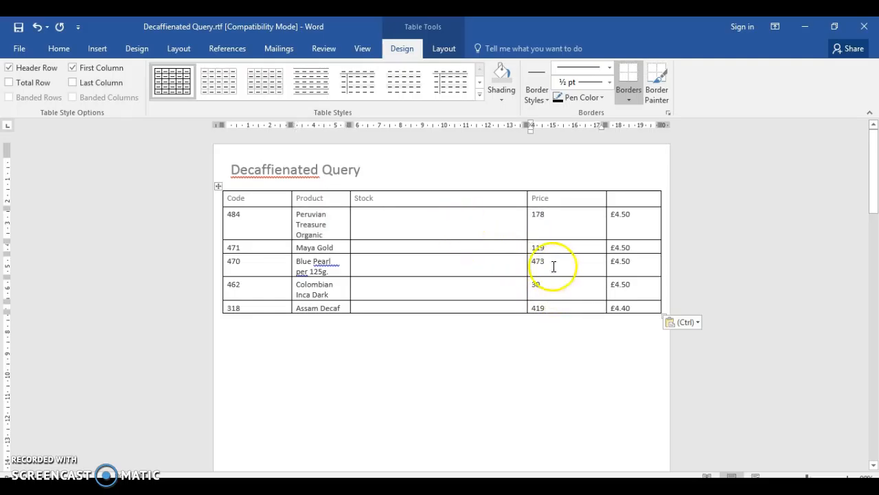
{"action": "left_click_drag", "start_coordinate": [552, 302], "coordinate": [530, 217]}
{"action": "key", "text": "ctrl+x"}
{"action": "left_click", "coordinate": [404, 213]}
{"action": "key", "text": "ctrl+v"}
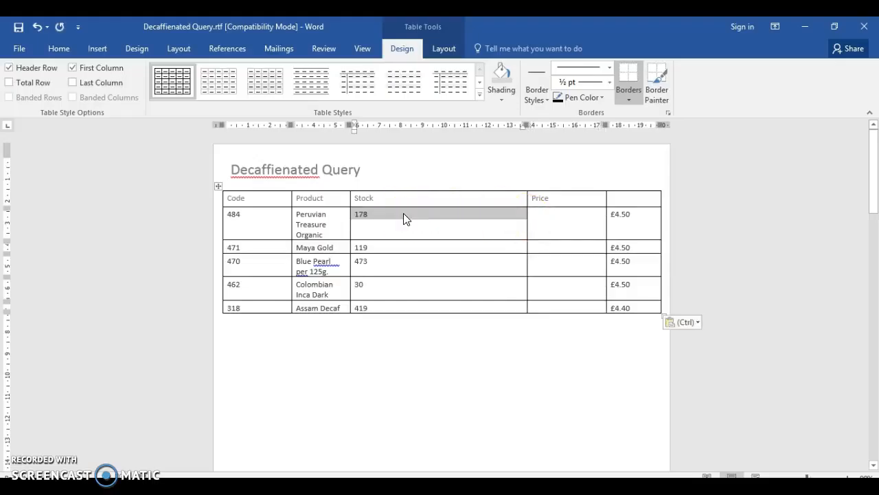
- Move the pound prices from the unlabelled last column into the empty cells under Price
{"action": "mouse_move", "coordinate": [612, 217]}
{"action": "left_mouse_down"}
{"action": "mouse_move", "coordinate": [650, 281]}
{"action": "mouse_move", "coordinate": [650, 306]}
{"action": "mouse_move", "coordinate": [638, 310]}
{"action": "mouse_move", "coordinate": [620, 222]}
{"action": "left_mouse_up"}
{"action": "left_click", "coordinate": [650, 308]}
{"action": "left_click", "coordinate": [619, 222]}
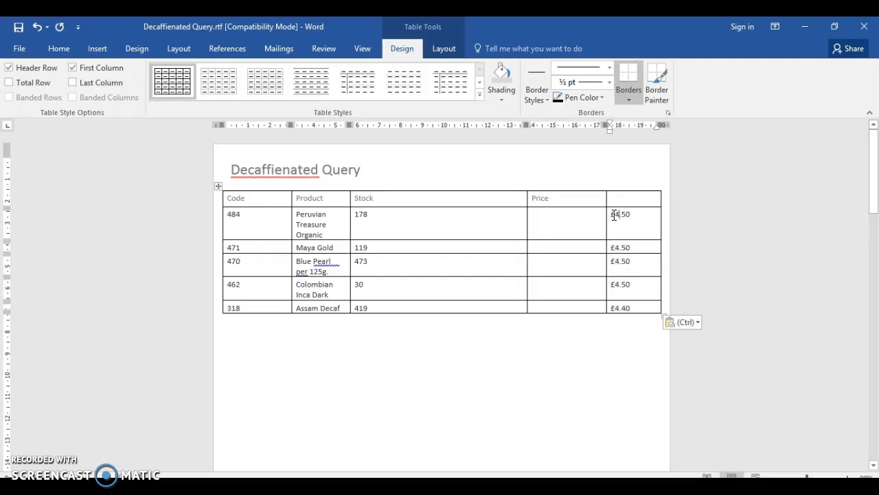
{"action": "left_click_drag", "start_coordinate": [631, 228], "coordinate": [633, 307]}
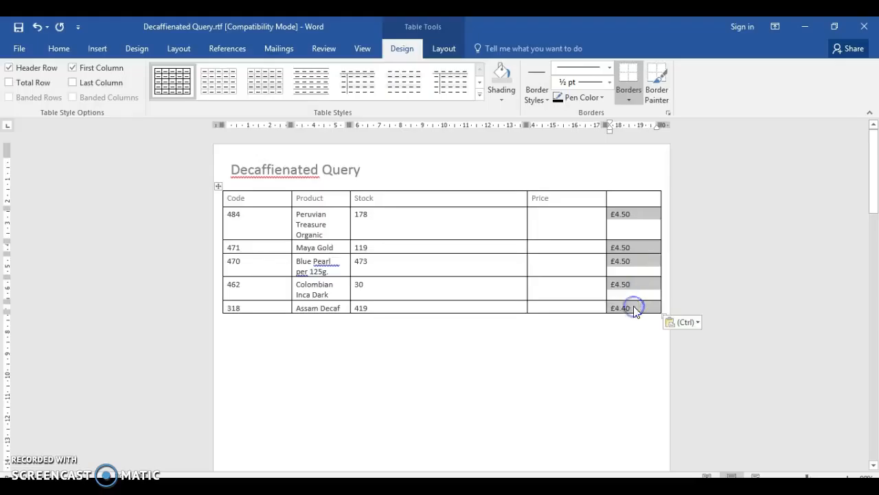
{"action": "key", "text": "ctrl+z"}
{"action": "left_click", "coordinate": [570, 221]}
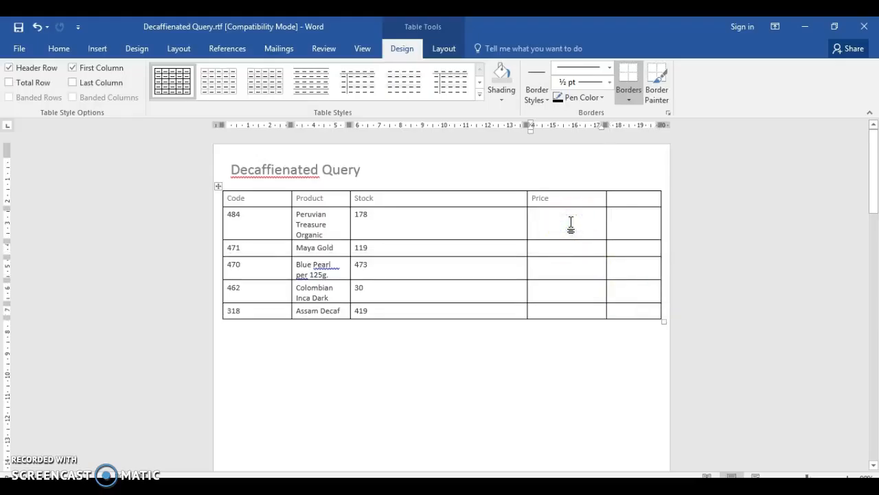
{"action": "key", "text": "ctrl+v"}
- Delete the empty, unlabelled last column of the table
{"action": "left_click_drag", "start_coordinate": [621, 202], "coordinate": [615, 317]}
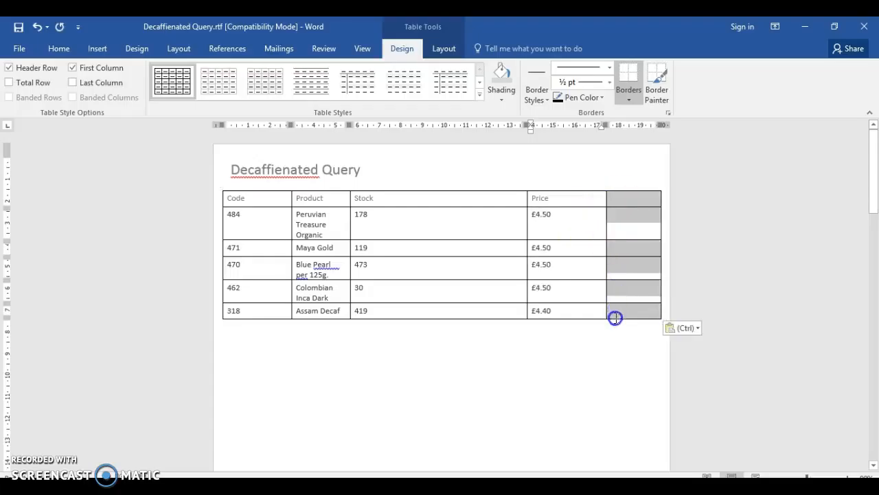
{"action": "right_click", "coordinate": [618, 218]}
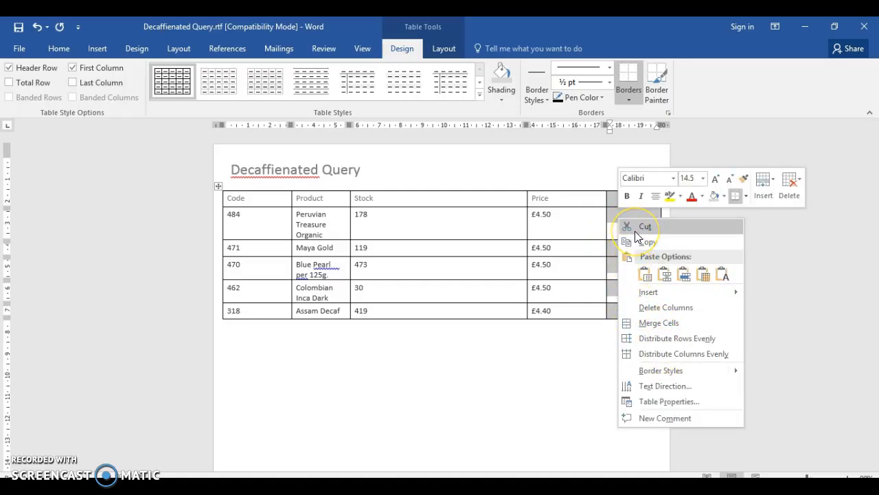
{"action": "left_click", "coordinate": [644, 307]}
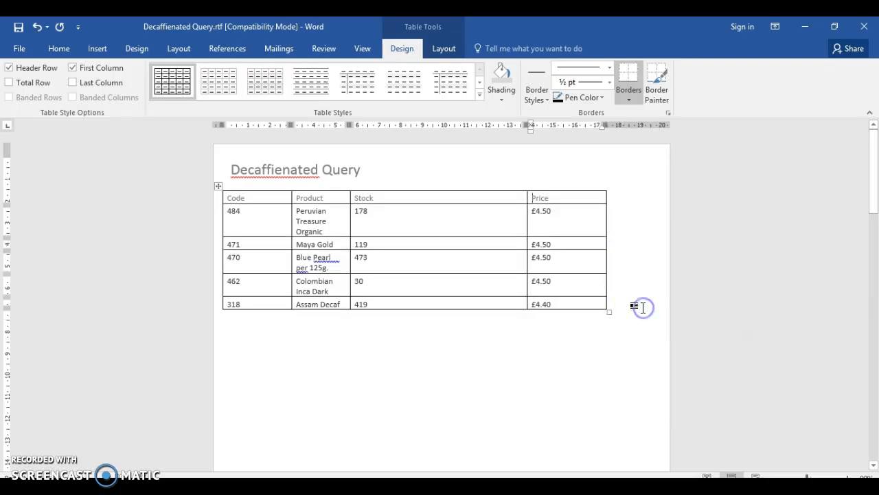
{"action": "left_click", "coordinate": [439, 310]}
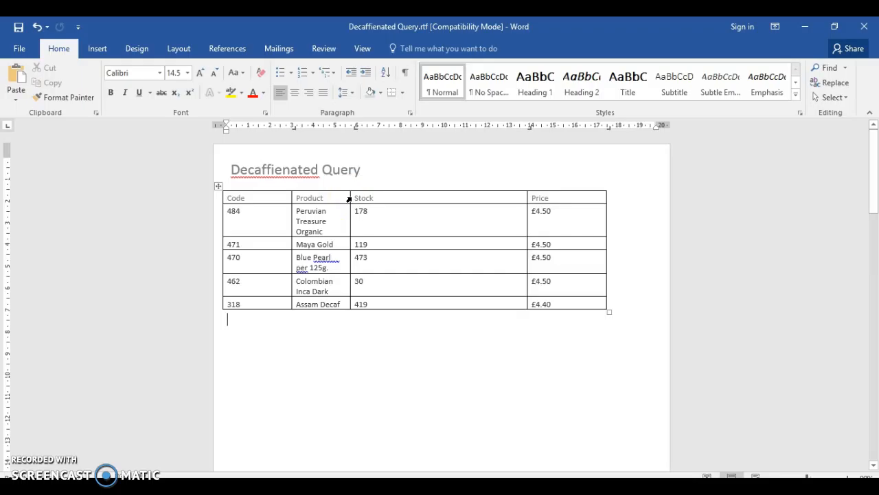
- Widen the Product column and remove the extra spaces so the entry reads "Blue Pearl per 125g."
{"action": "left_click_drag", "start_coordinate": [350, 198], "coordinate": [390, 198]}
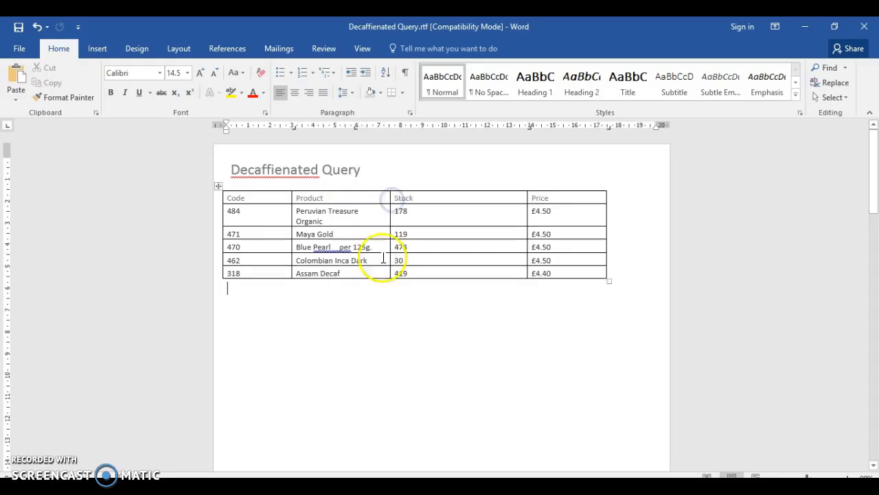
{"action": "left_click", "coordinate": [341, 247]}
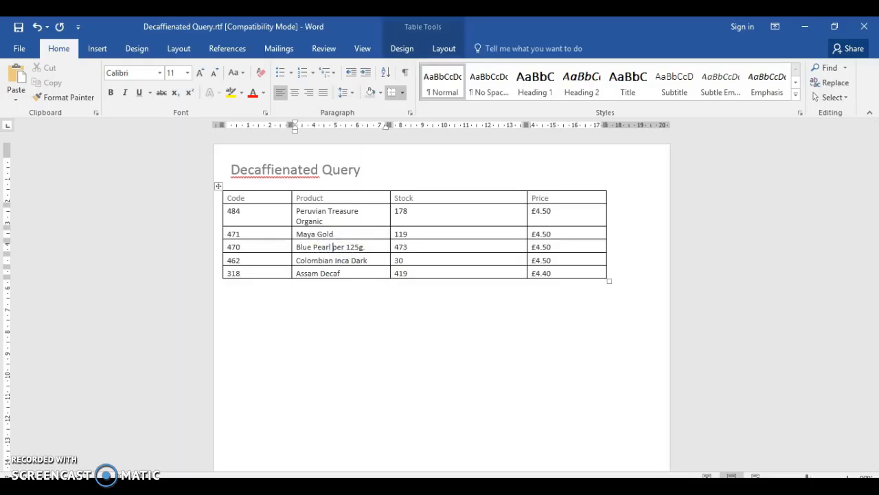
- Cut the whole table from the Decaffienated Query document and bring up n8icttco.rtf beside the November 2008 Paper 2 PDF
{"action": "left_click", "coordinate": [215, 185]}
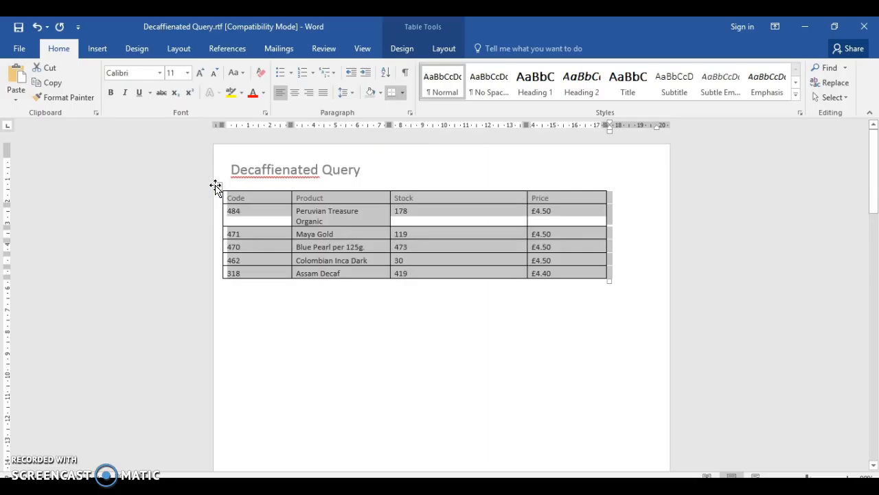
{"action": "key", "text": "BackSpace"}
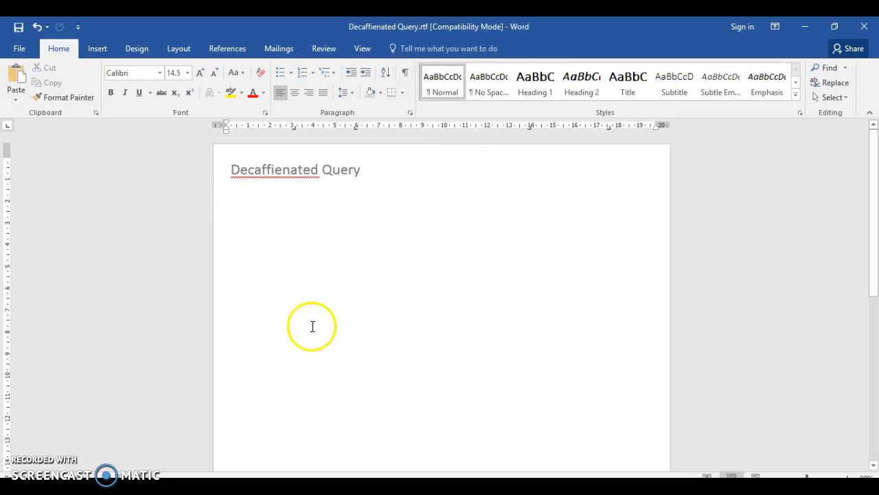
{"action": "left_click", "coordinate": [448, 485]}
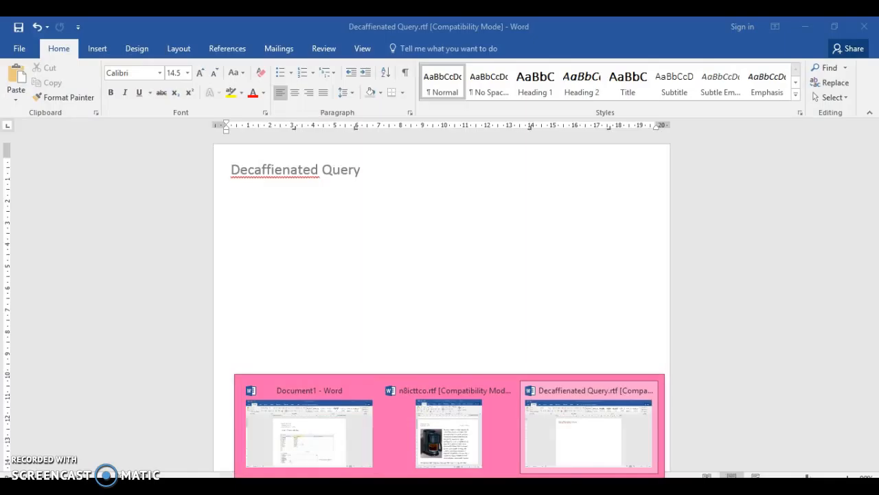
{"action": "left_click", "coordinate": [567, 486]}
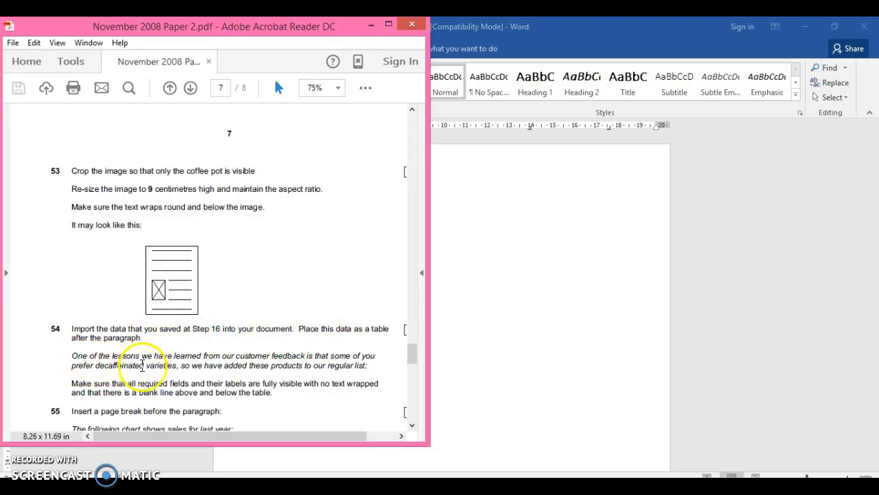
{"action": "left_click", "coordinate": [533, 340]}
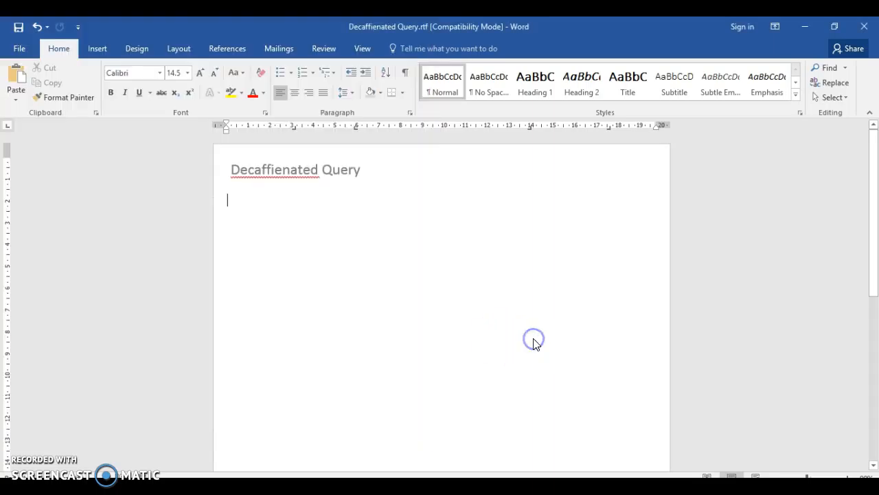
{"action": "left_click", "coordinate": [450, 487]}
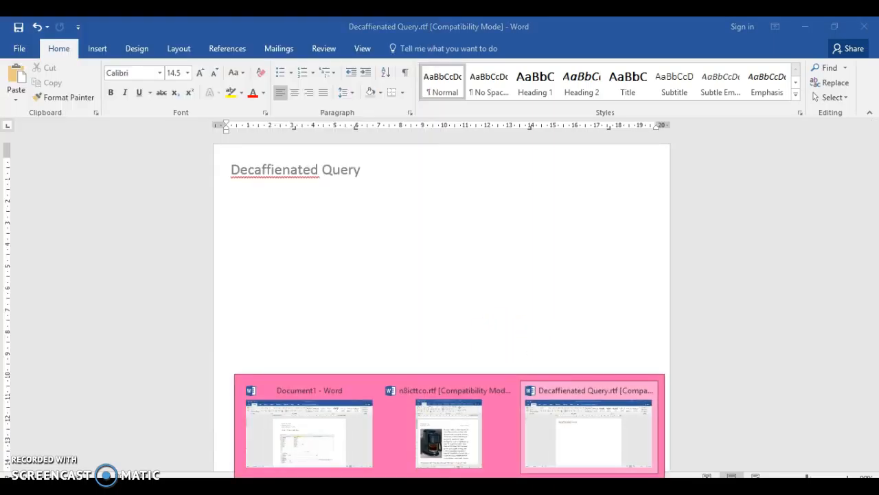
{"action": "left_click", "coordinate": [459, 416]}
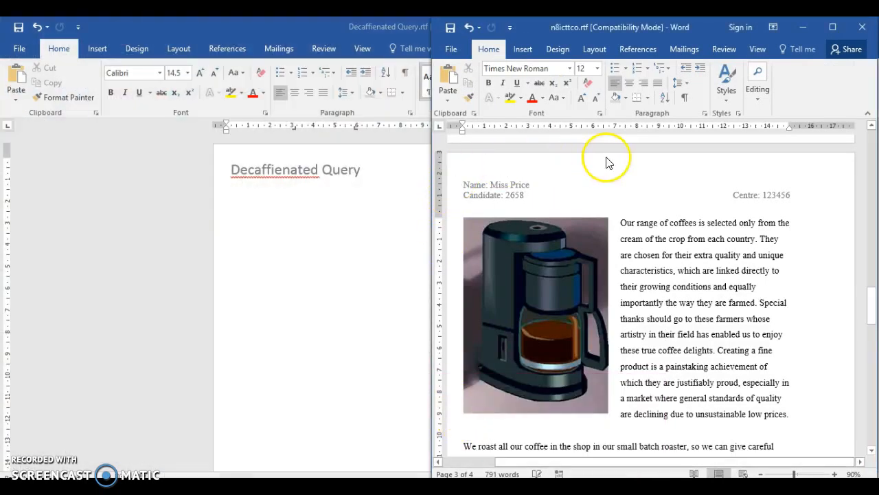
{"action": "left_click", "coordinate": [540, 486]}
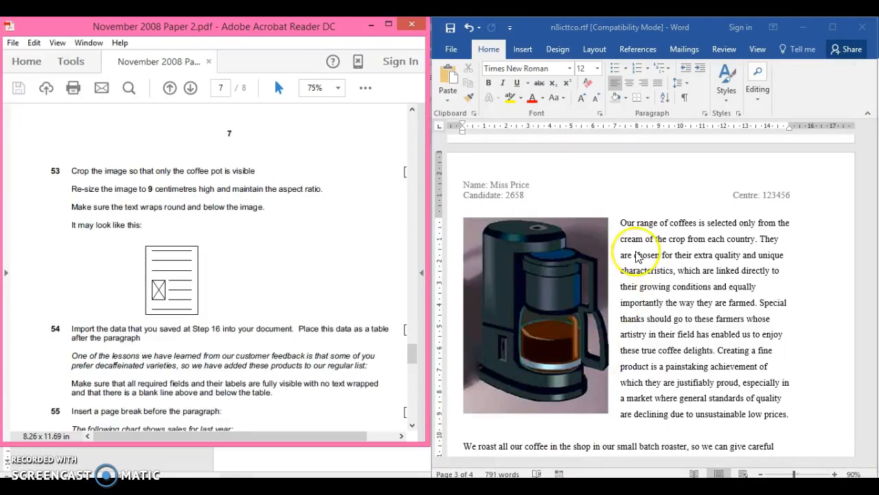
- Search n8icttco.rtf for "one of the lessons" to locate the paragraph that introduces the decaffeinated products
{"action": "key", "text": "ctrl+f"}
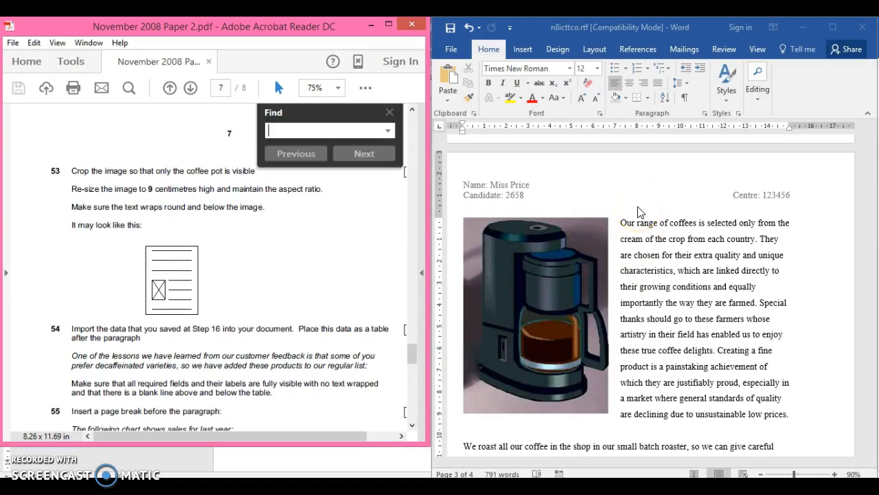
{"action": "left_click", "coordinate": [391, 118]}
{"action": "left_click", "coordinate": [662, 260]}
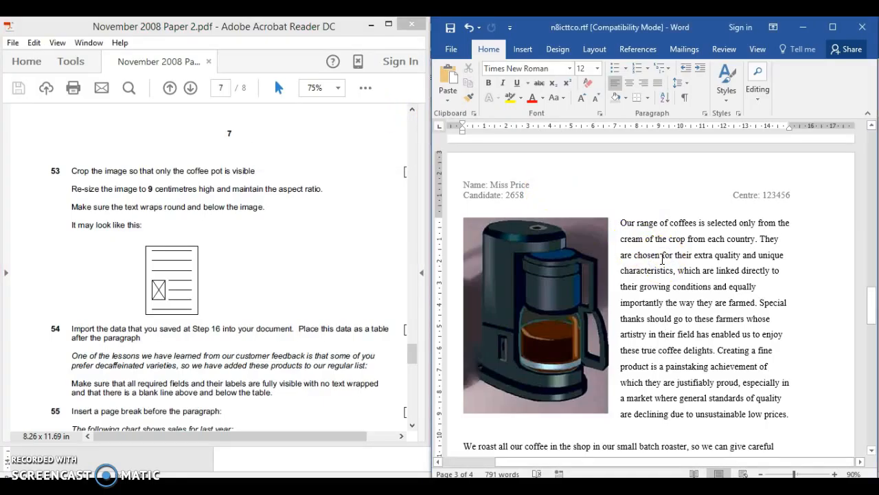
{"action": "key", "text": "ctrl+f"}
{"action": "type", "text": "one of the lesso"}
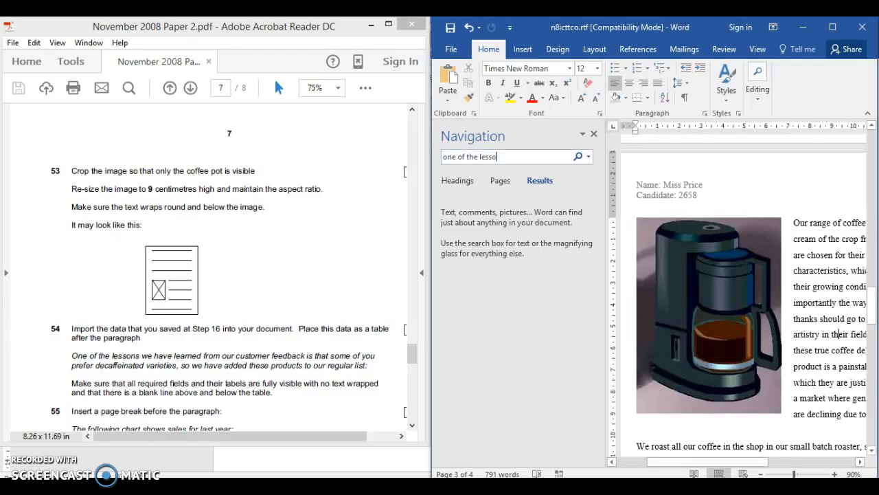
{"action": "type", "text": "ns"}
{"action": "key", "text": "Return"}
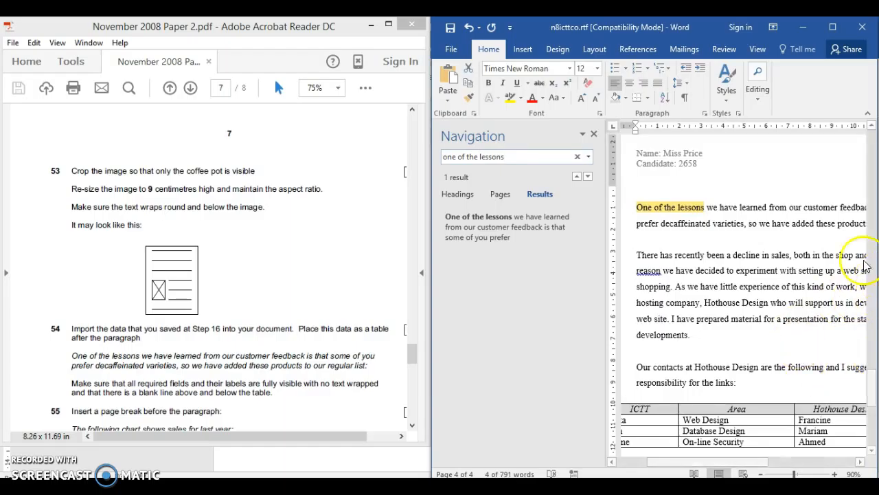
{"action": "left_click", "coordinate": [594, 133]}
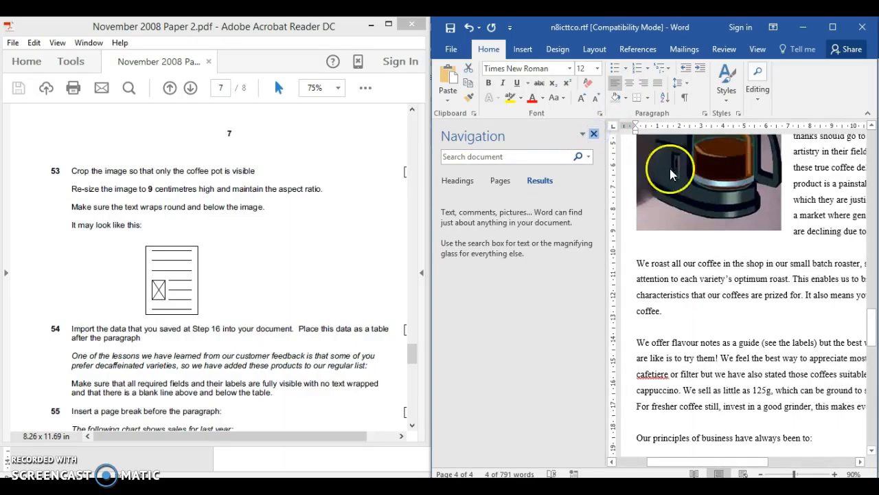
{"action": "left_click", "coordinate": [730, 280]}
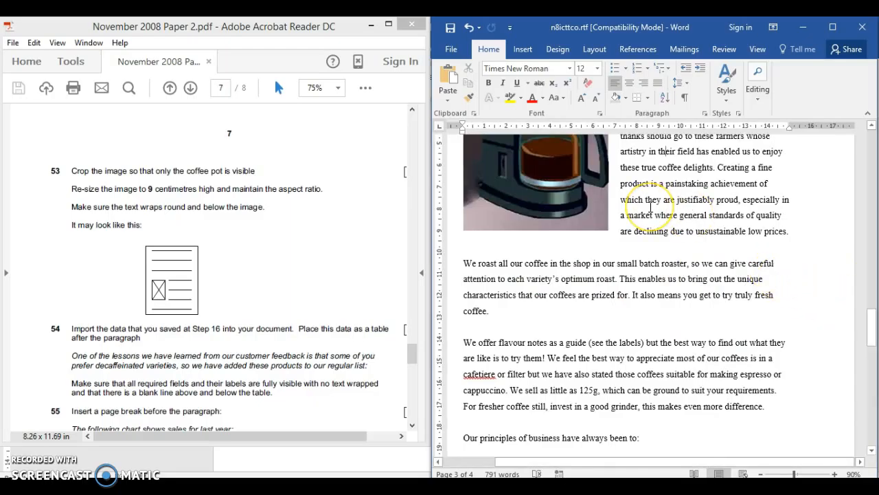
{"action": "key", "text": "ctrl+f"}
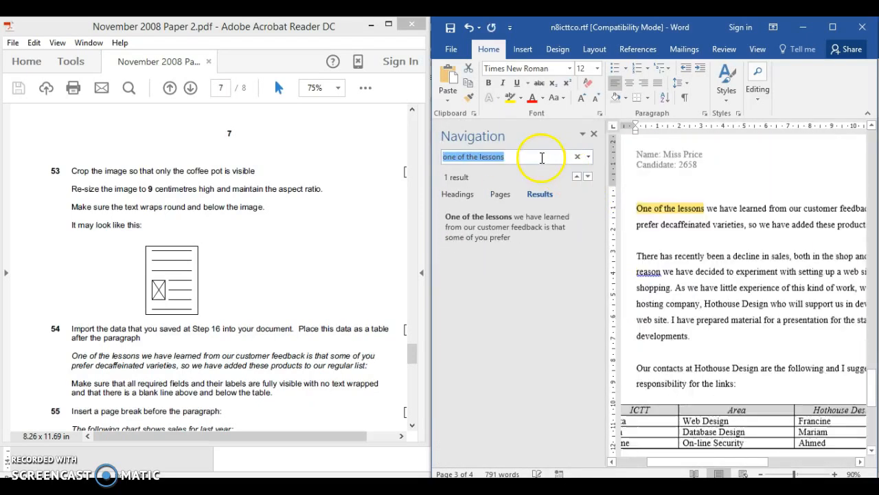
{"action": "left_click", "coordinate": [637, 206]}
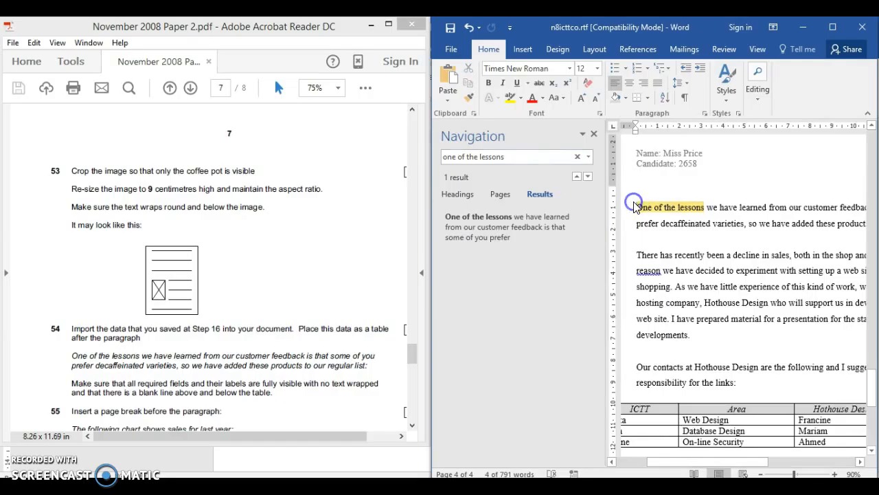
{"action": "left_click", "coordinate": [592, 132]}
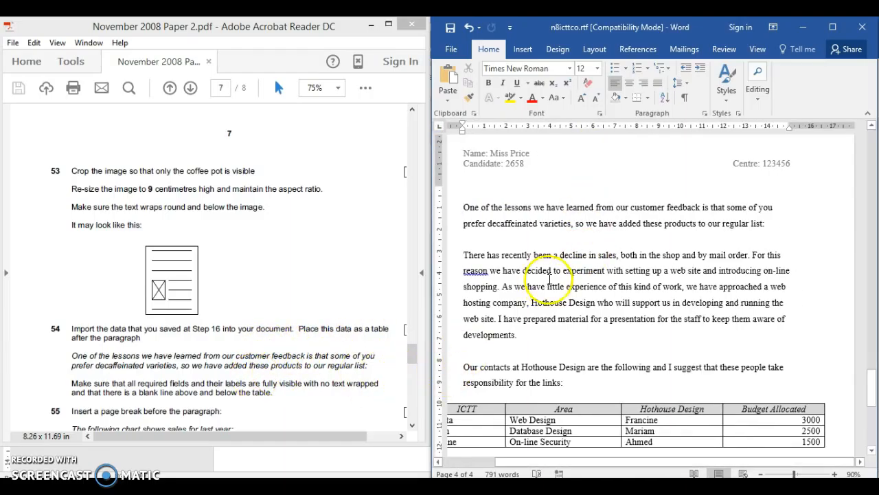
- Paste the cut table on a new line after the paragraph ending "added these products to our regular list:"
{"action": "left_click", "coordinate": [768, 224]}
{"action": "key", "text": "Return"}
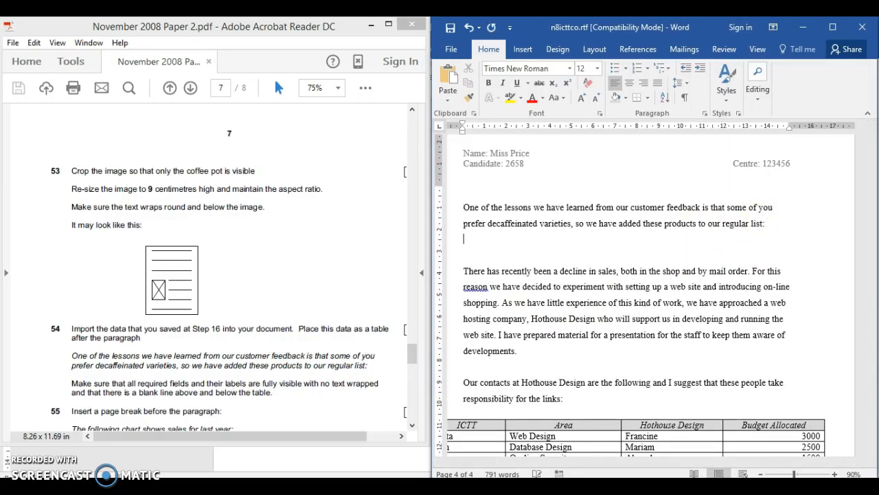
{"action": "type", "text": "Code\tProduct\tStock\tPrice 484\tPeruvian Treasure Organic\t178\t£4.50 471\tMaya Gold\t119\t£4.50 470\tBlue Pearl per 125g.\t473\t£4.50 462\tColombian Inca Dark\t30\t£4.50 318\tAssam Decaf\t419\t£4.40"}
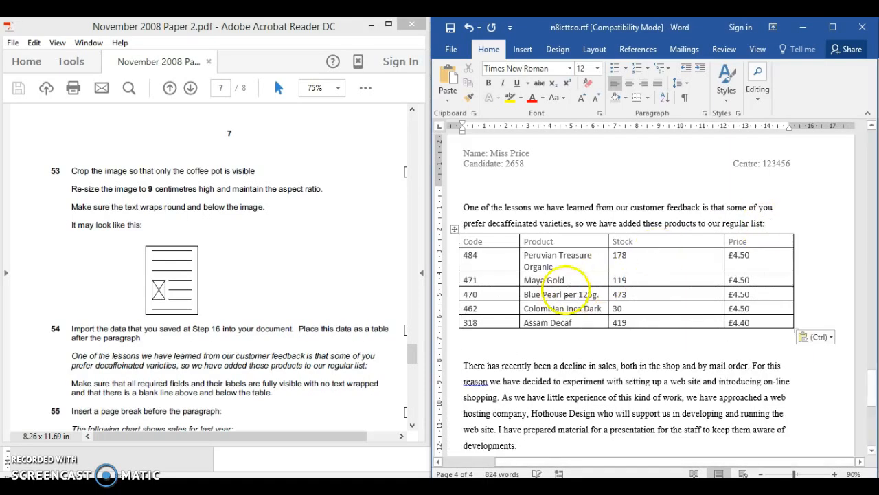
- Insert a blank line above the pasted product table and remove the extra blank line below it
{"action": "left_click_drag", "start_coordinate": [413, 350], "coordinate": [415, 366]}
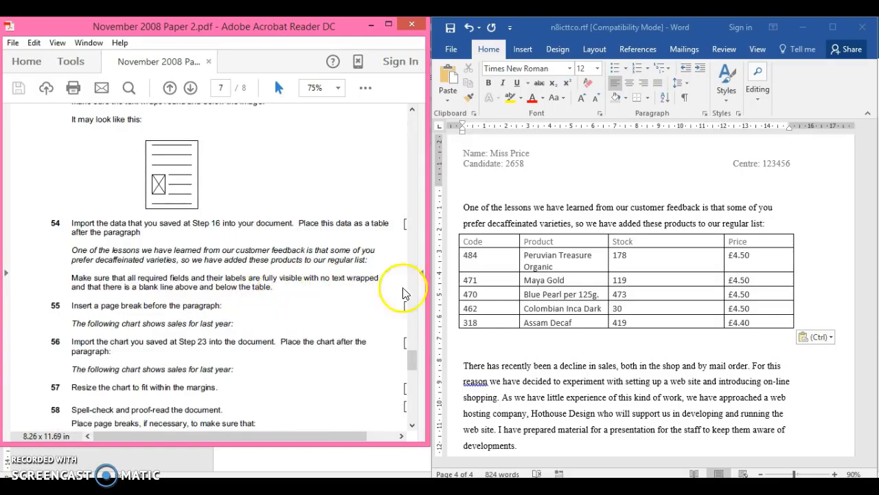
{"action": "left_click", "coordinate": [774, 228]}
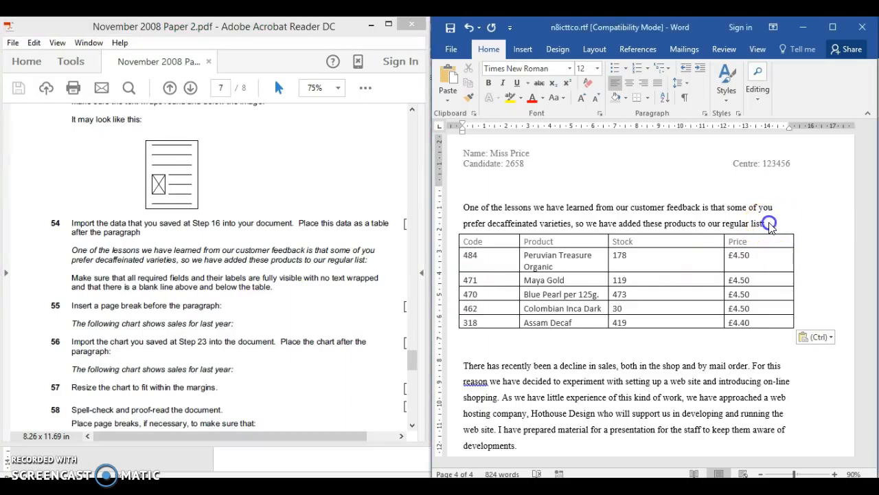
{"action": "key", "text": "Return"}
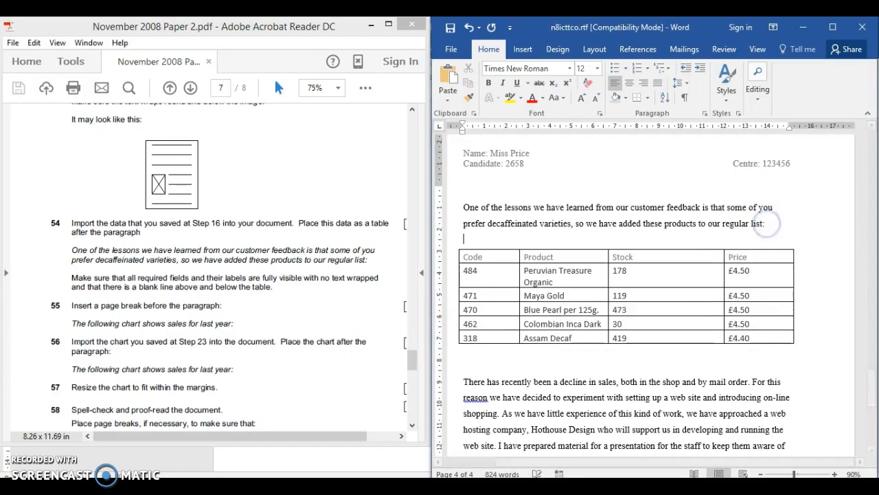
{"action": "left_click", "coordinate": [494, 362]}
{"action": "key", "text": "BackSpace"}
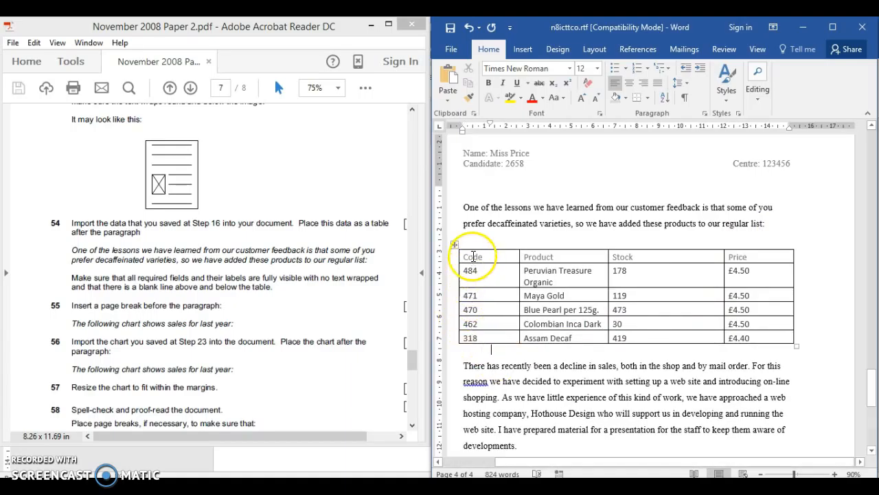
{"action": "left_click_drag", "start_coordinate": [465, 256], "coordinate": [756, 335]}
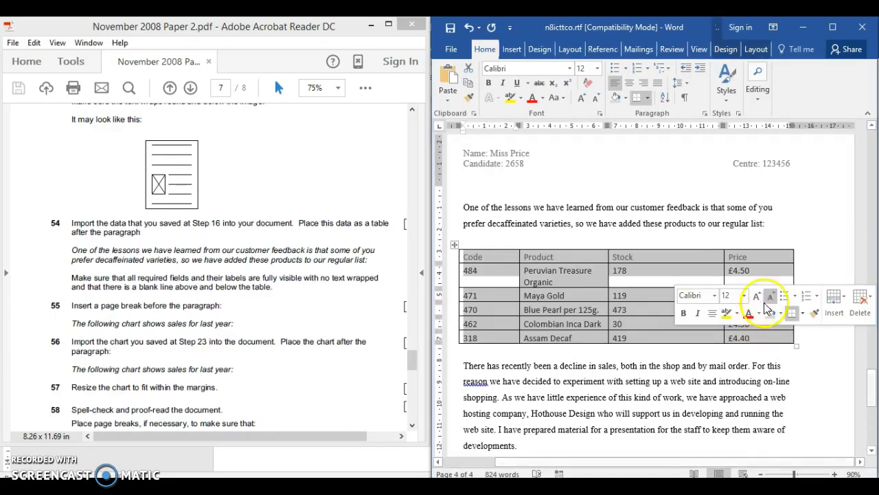
{"action": "left_click", "coordinate": [833, 27]}
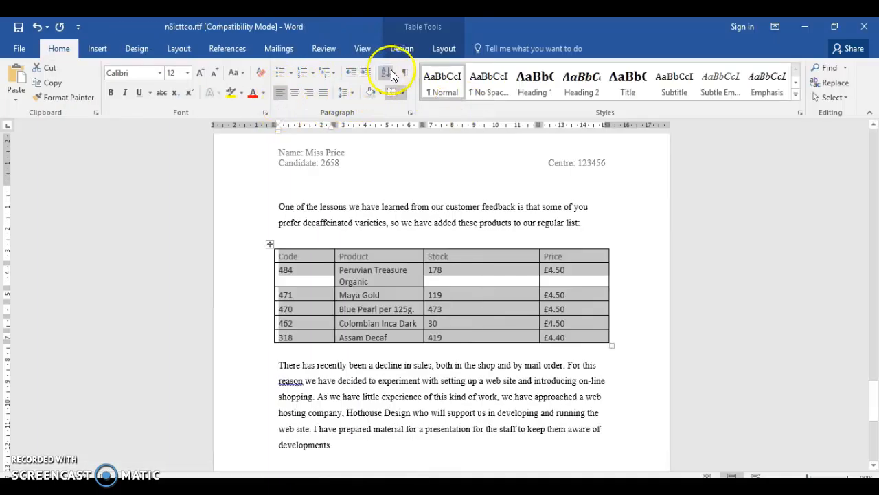
{"action": "left_click", "coordinate": [402, 48]}
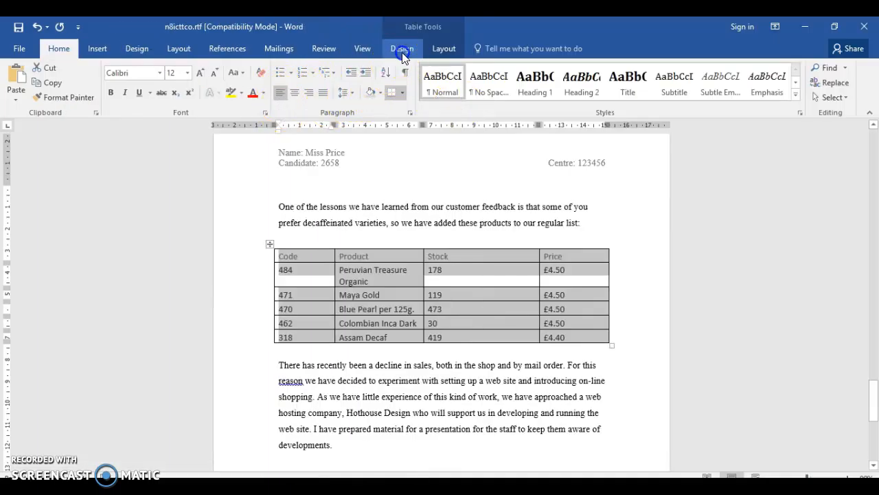
{"action": "left_click", "coordinate": [437, 53]}
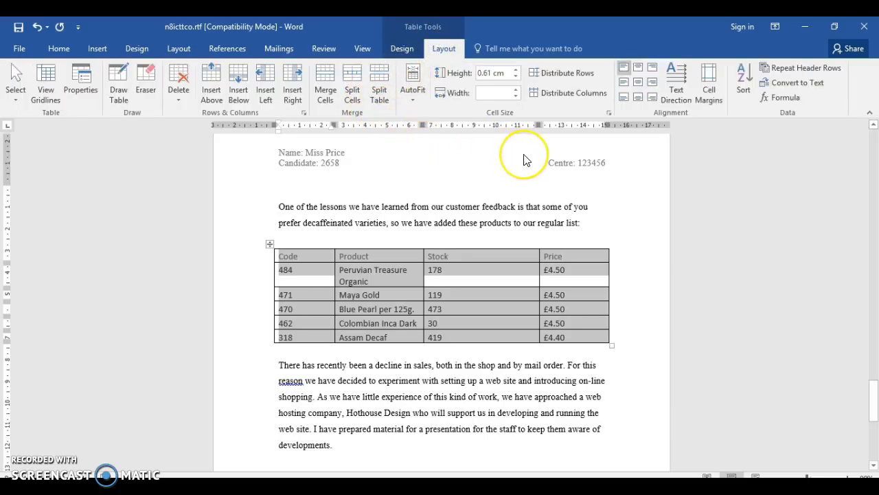
{"action": "left_click", "coordinate": [508, 173]}
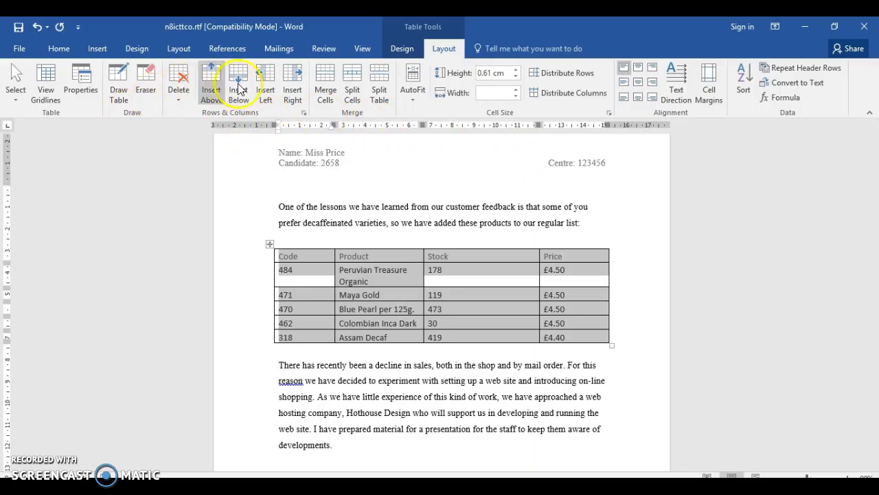
{"action": "left_click", "coordinate": [59, 50]}
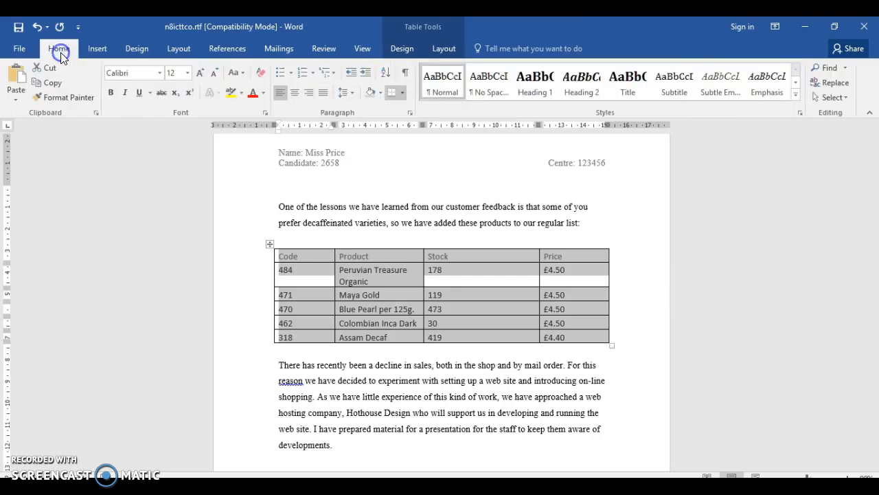
{"action": "left_click", "coordinate": [368, 241]}
{"action": "left_click", "coordinate": [835, 27]}
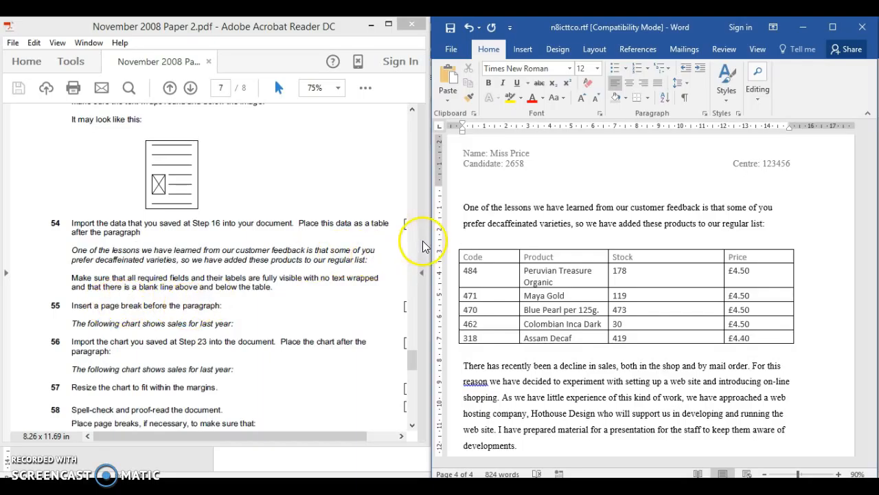
- Insert a page break on the blank line above the paragraph starting "One of the lessons we have learned"
{"action": "left_click", "coordinate": [462, 208]}
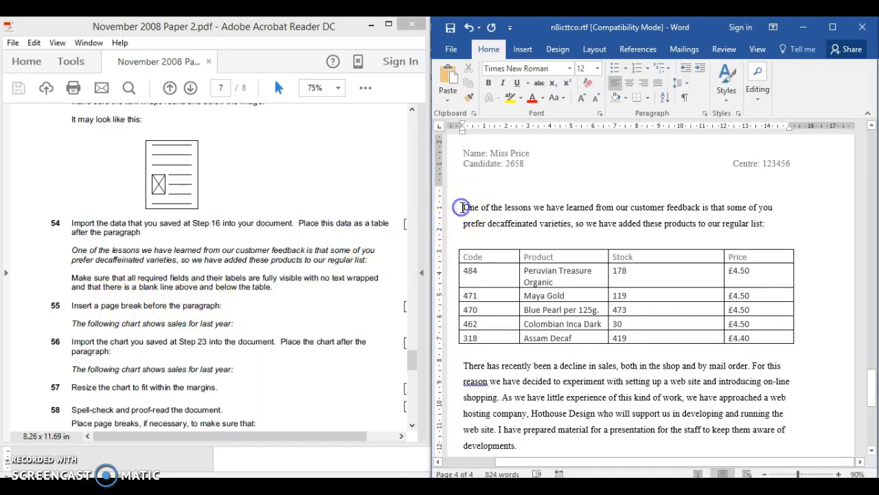
{"action": "left_click", "coordinate": [470, 194]}
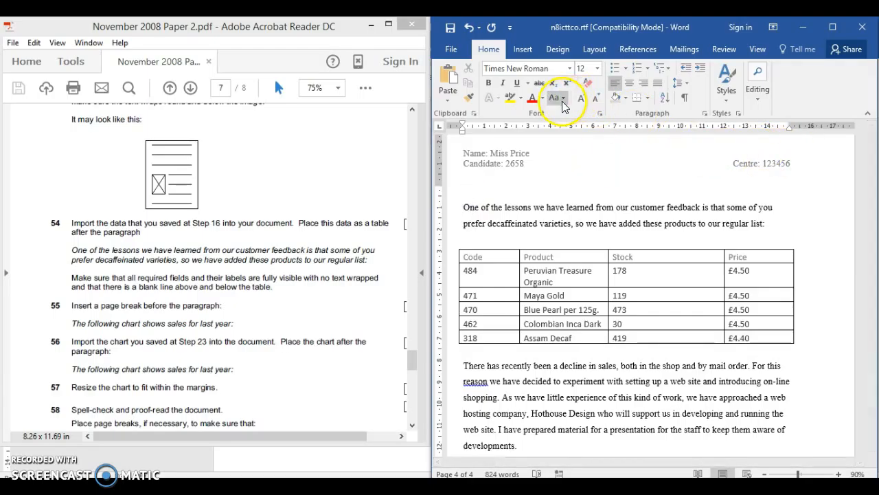
{"action": "left_click", "coordinate": [522, 52]}
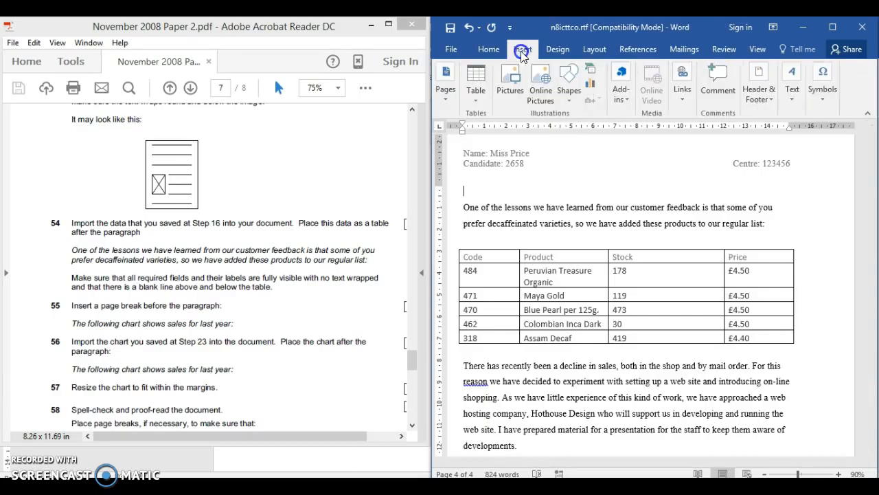
{"action": "left_click", "coordinate": [444, 102]}
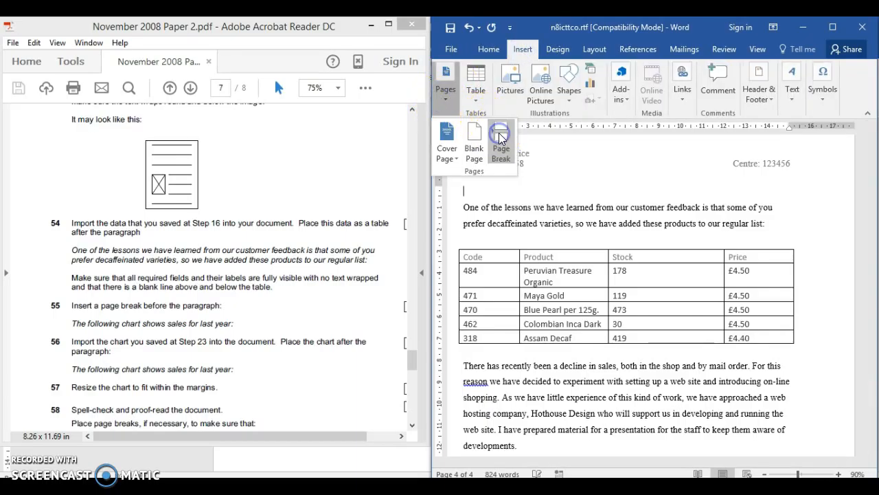
{"action": "left_click", "coordinate": [501, 138]}
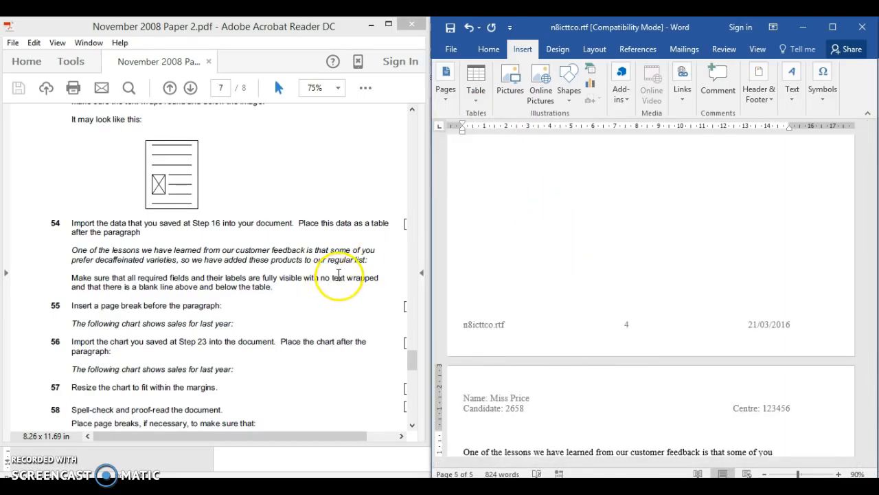
- Undo the page break inserted above the paragraph starting "One of the lessons we have learned"
{"action": "left_click", "coordinate": [235, 332]}
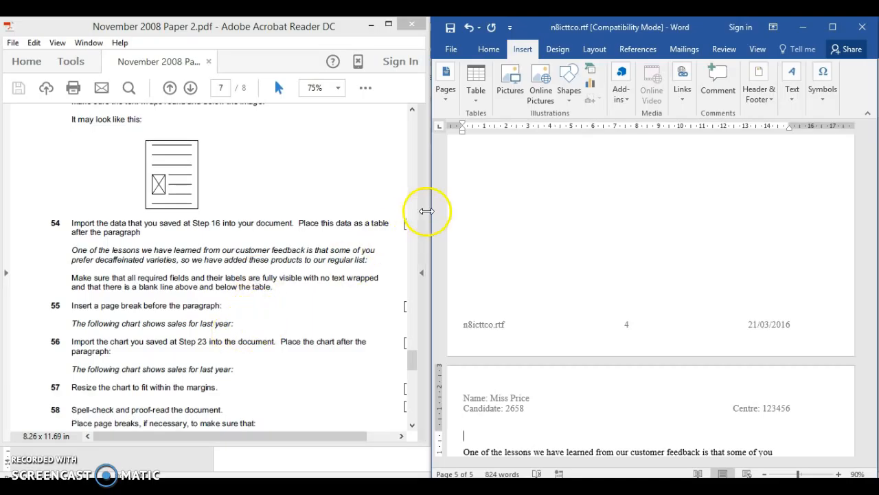
{"action": "left_click", "coordinate": [468, 32]}
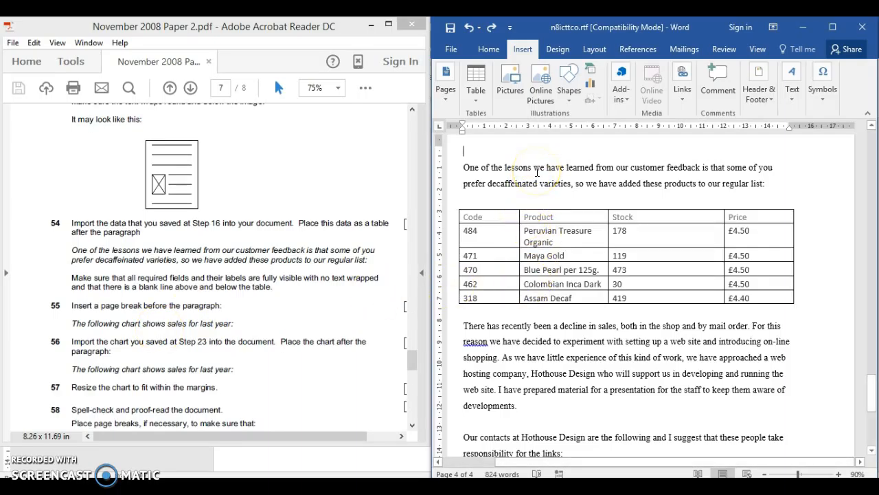
- Search n8icttco.rtf for "the following" and go to the start of the paragraph "The following chart shows sales for last year:"
{"action": "key", "text": "ctrl+f"}
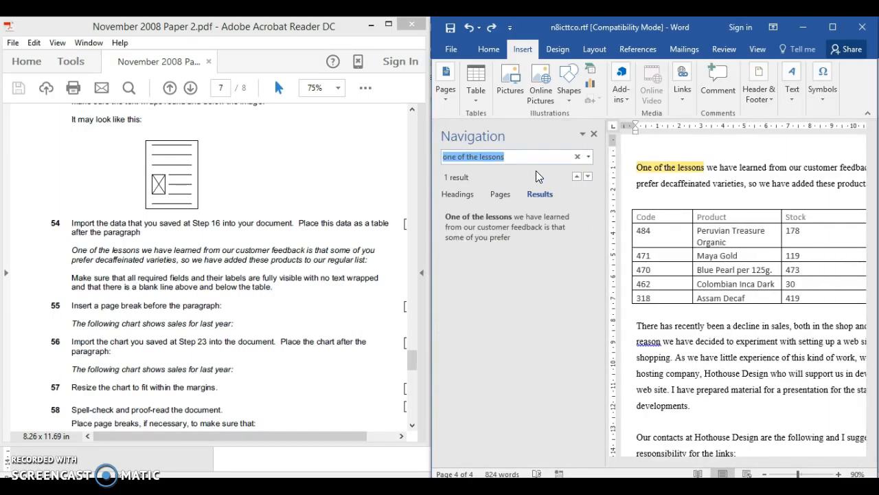
{"action": "type", "text": "the following"}
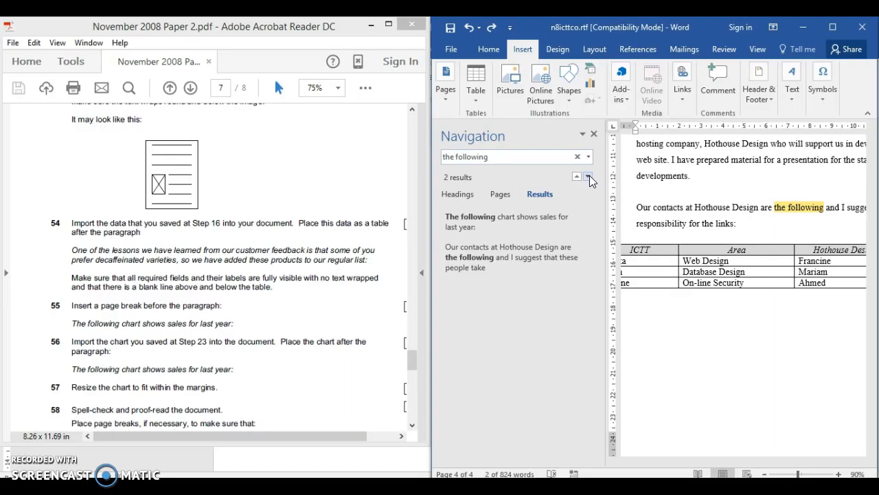
{"action": "left_click", "coordinate": [589, 177]}
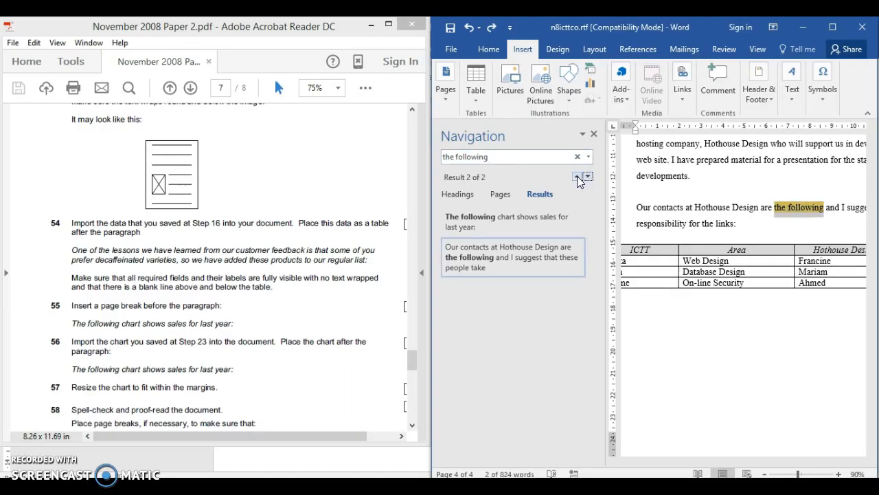
{"action": "left_click", "coordinate": [577, 177]}
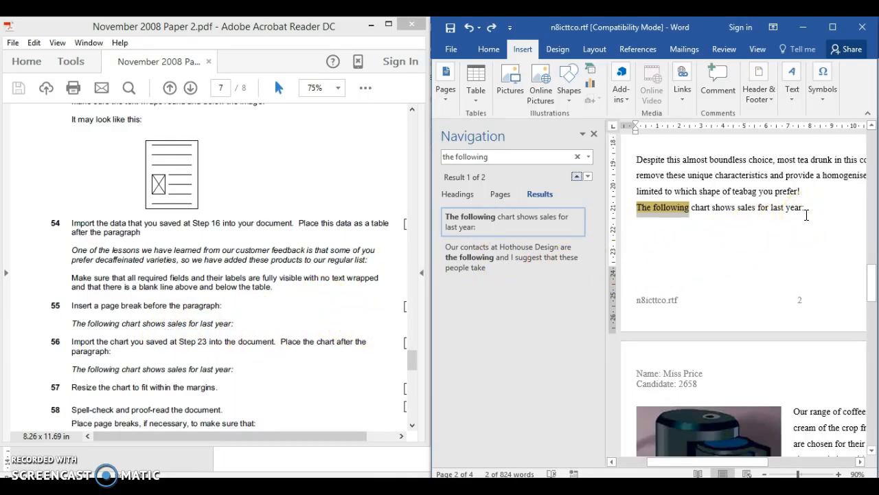
{"action": "left_click", "coordinate": [638, 210]}
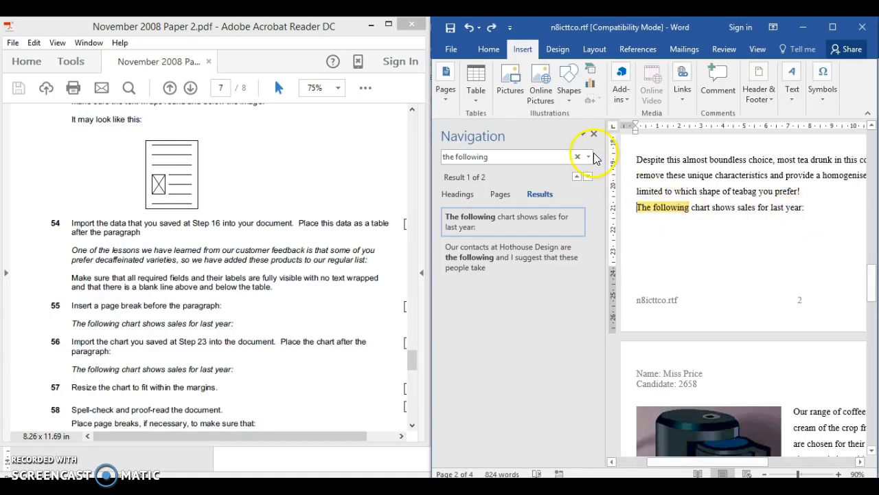
{"action": "left_click", "coordinate": [594, 130]}
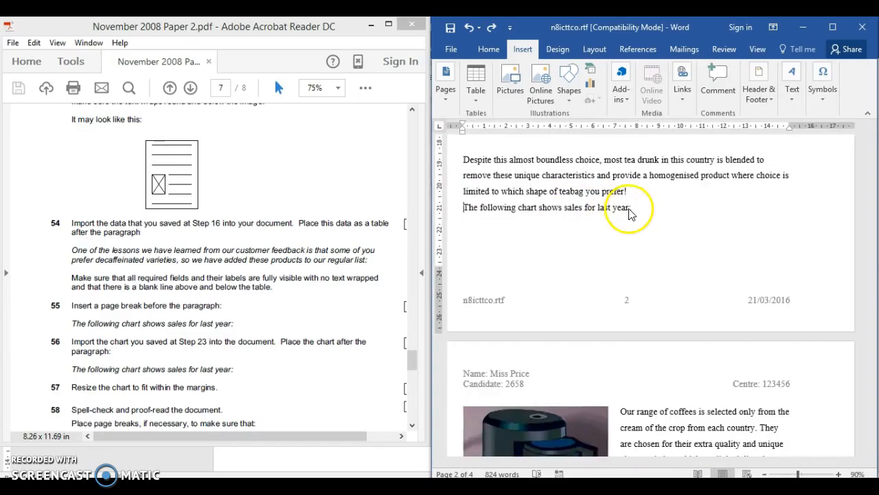
- Insert a page break after "which shape of teabag you prefer!", before the paragraph "The following chart shows sales for last year:"
{"action": "left_click", "coordinate": [462, 202]}
{"action": "key", "text": "BackSpace"}
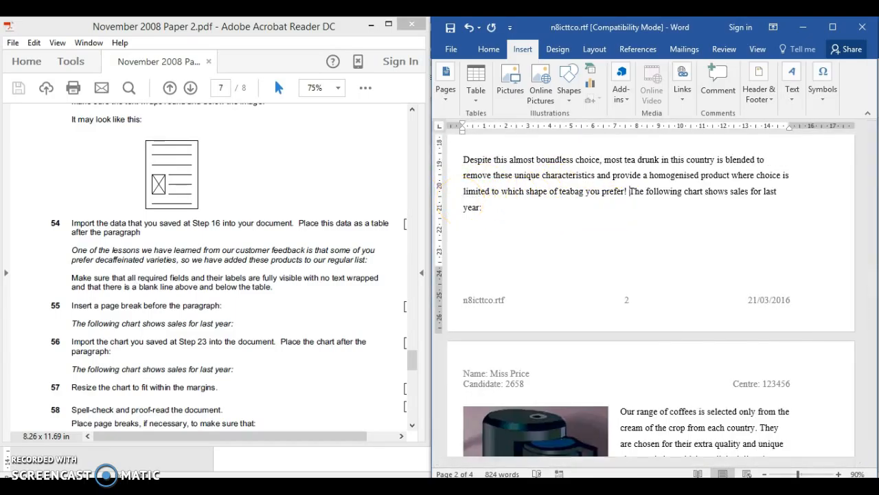
{"action": "key", "text": "Return"}
{"action": "left_click", "coordinate": [632, 191]}
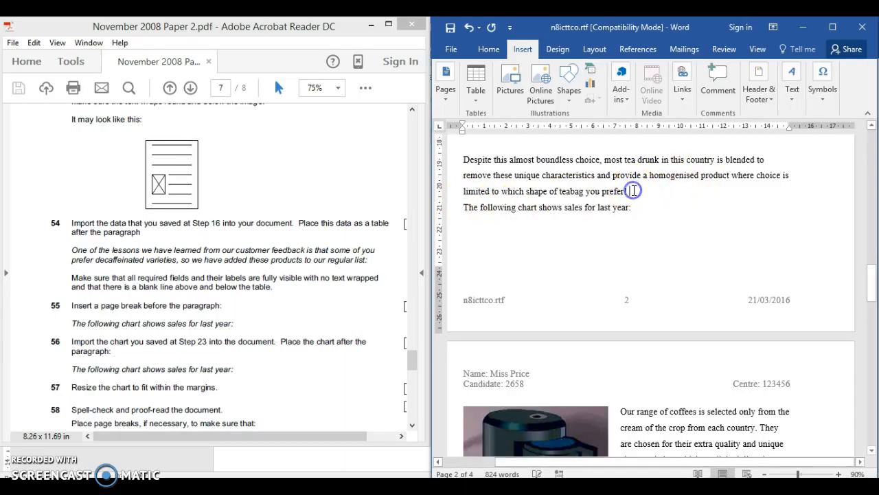
{"action": "left_click", "coordinate": [451, 96]}
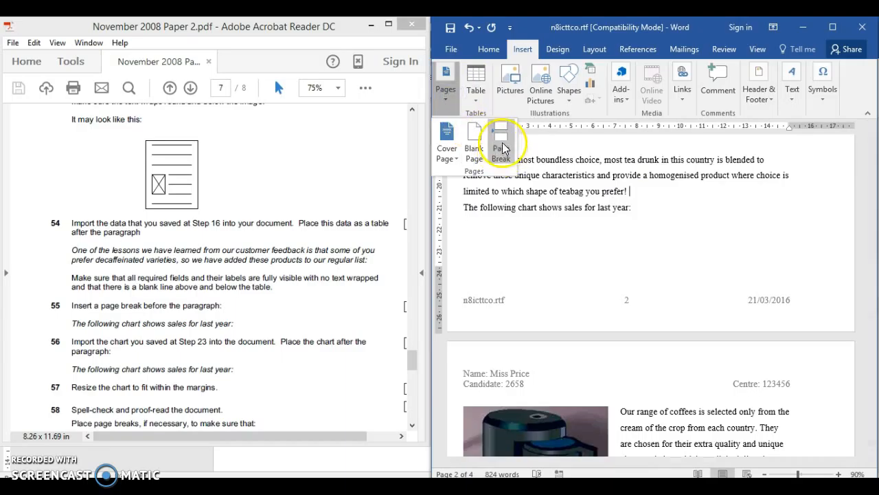
{"action": "left_click", "coordinate": [502, 144]}
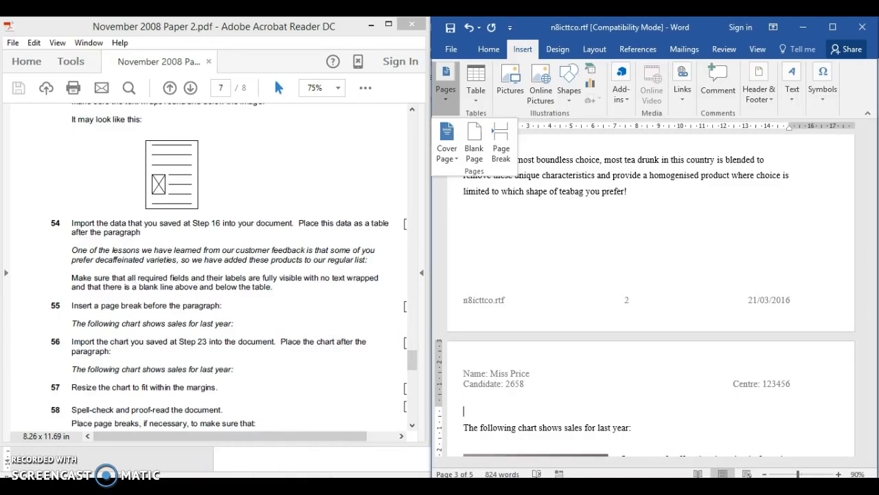
- Open n8chart (2658).xlsx in Excel, copy the "Sales Last Year" chart and return to n8icttco.rtf in Word
{"action": "left_click", "coordinate": [148, 485]}
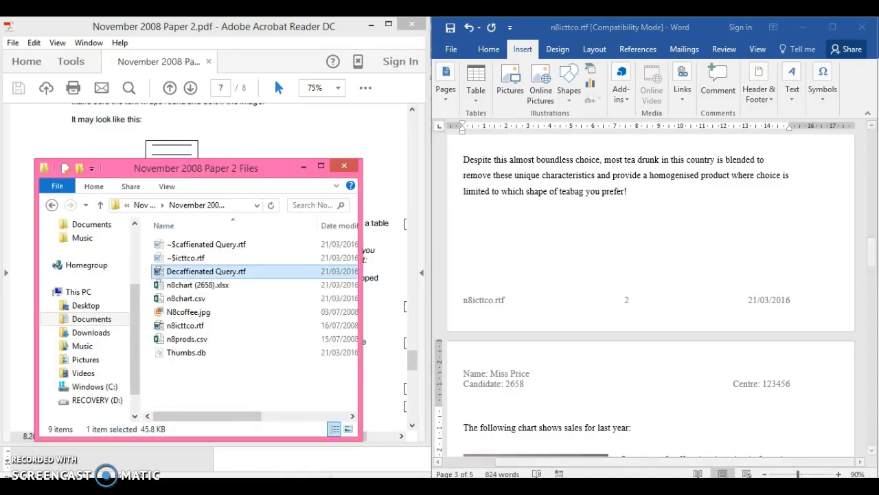
{"action": "left_click", "coordinate": [198, 286]}
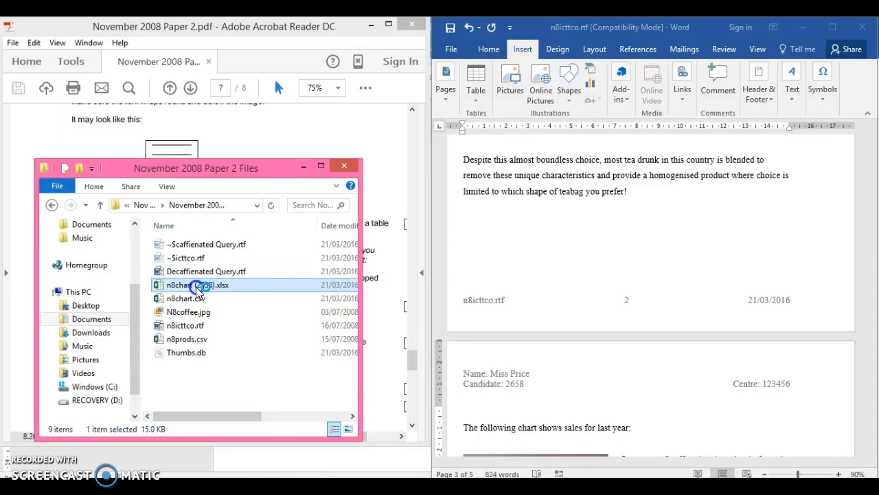
{"action": "double_click", "coordinate": [198, 287]}
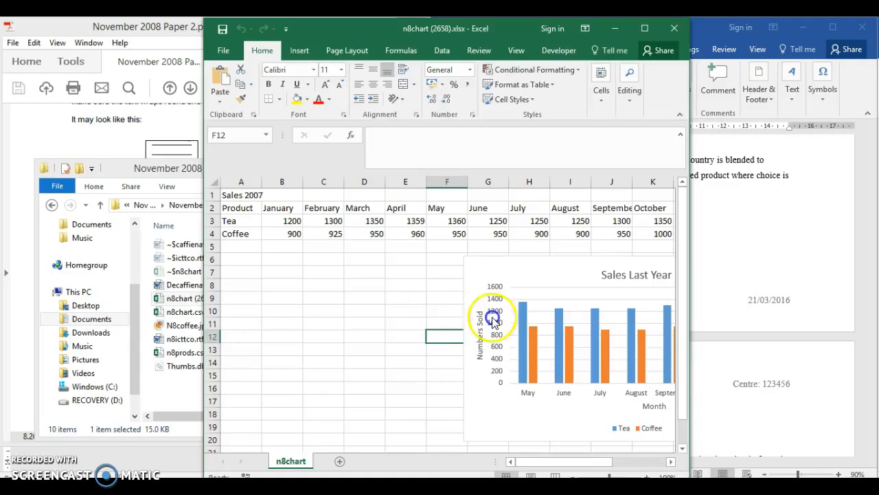
{"action": "left_click", "coordinate": [480, 274]}
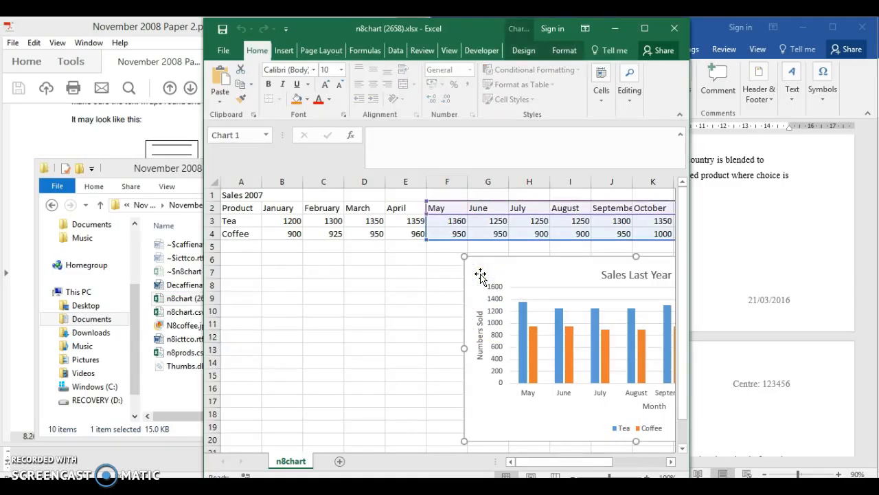
{"action": "left_click", "coordinate": [773, 202]}
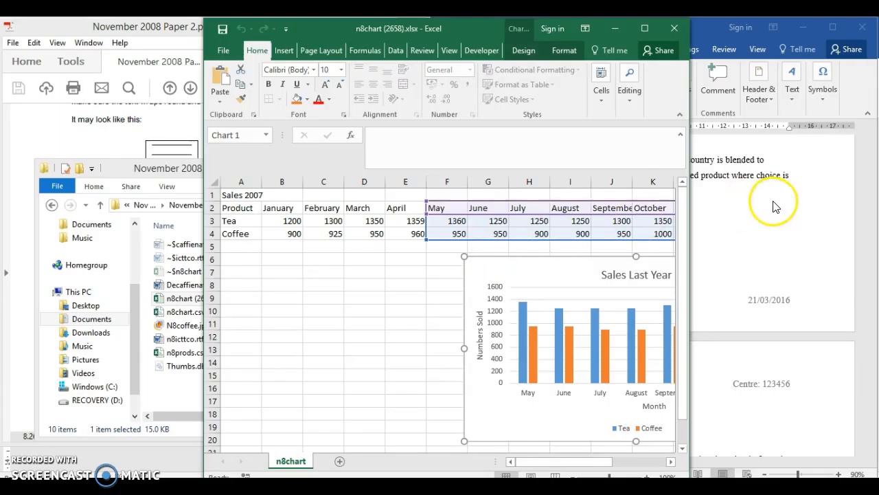
{"action": "left_click", "coordinate": [361, 28]}
{"action": "left_click", "coordinate": [619, 30]}
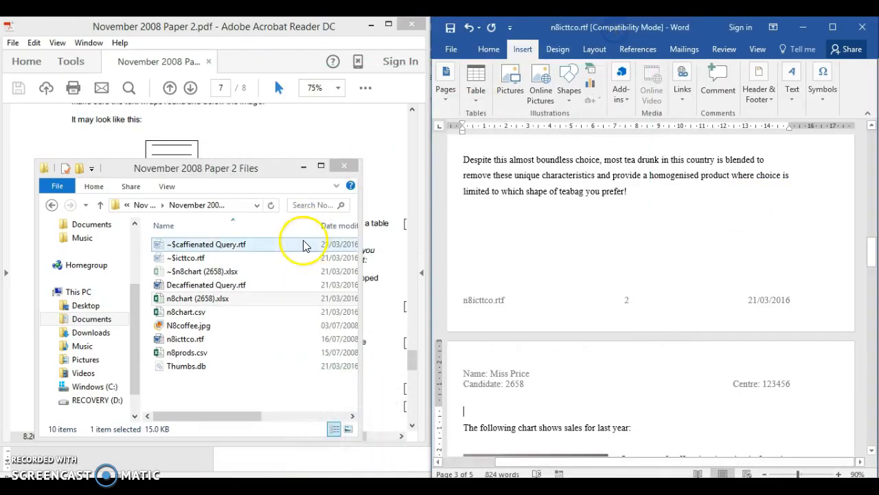
{"action": "left_click", "coordinate": [300, 166]}
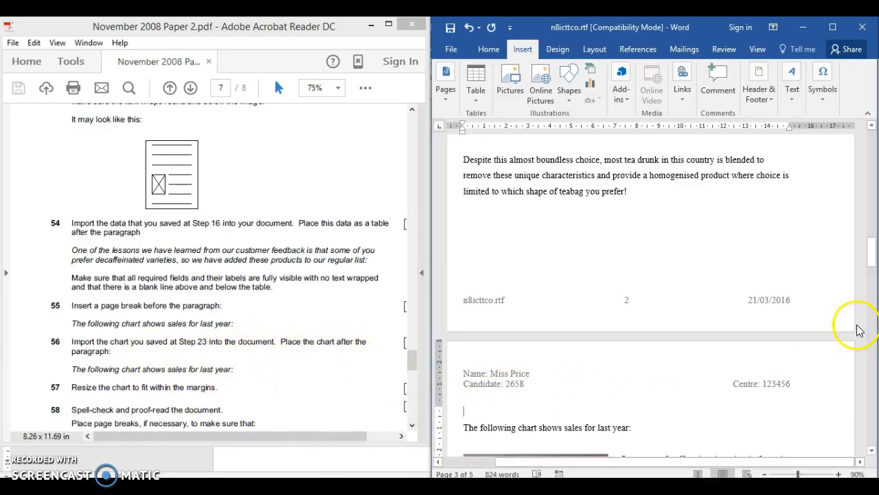
- Paste the copied chart on a new line after "The following chart shows sales for last year:"
{"action": "left_click_drag", "start_coordinate": [873, 263], "coordinate": [872, 279]}
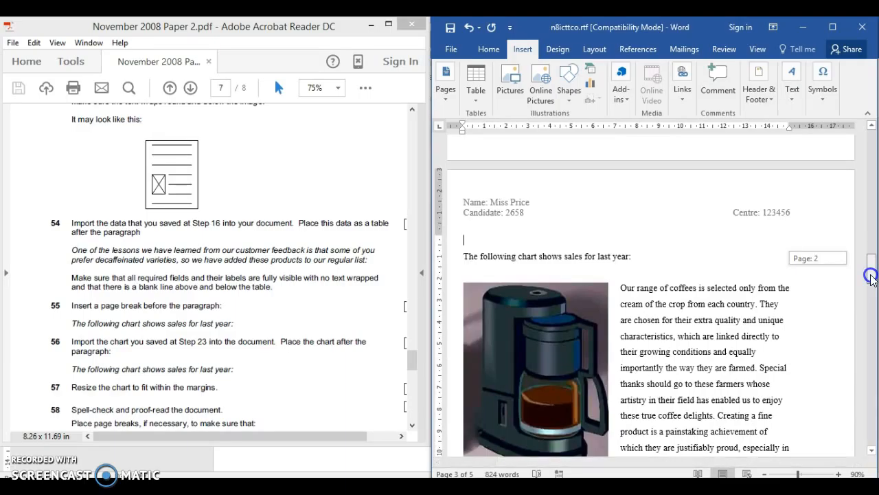
{"action": "mouse_move", "coordinate": [872, 277]}
{"action": "left_mouse_down"}
{"action": "mouse_move", "coordinate": [871, 294]}
{"action": "mouse_move", "coordinate": [873, 275]}
{"action": "mouse_move", "coordinate": [874, 287]}
{"action": "left_mouse_up"}
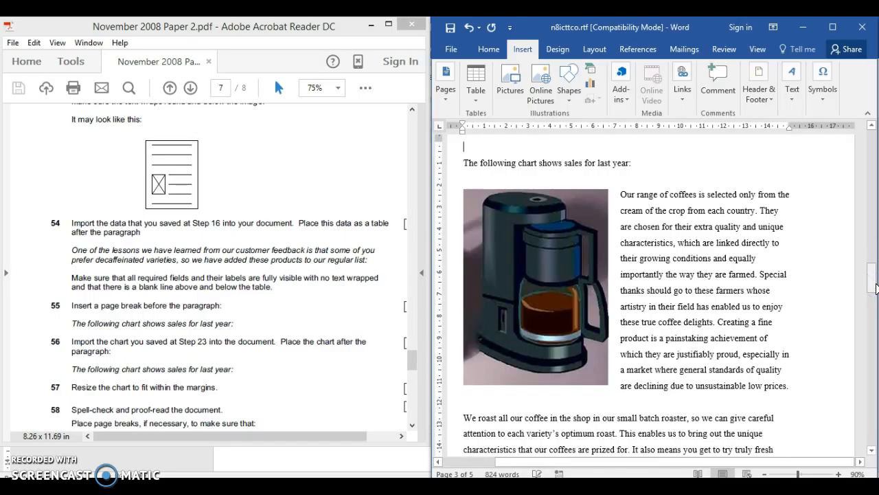
{"action": "right_click", "coordinate": [874, 284]}
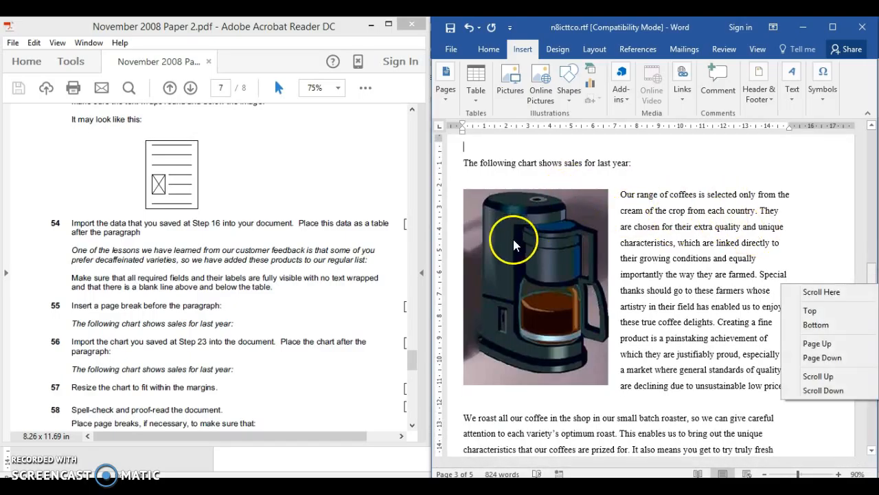
{"action": "left_click", "coordinate": [685, 279]}
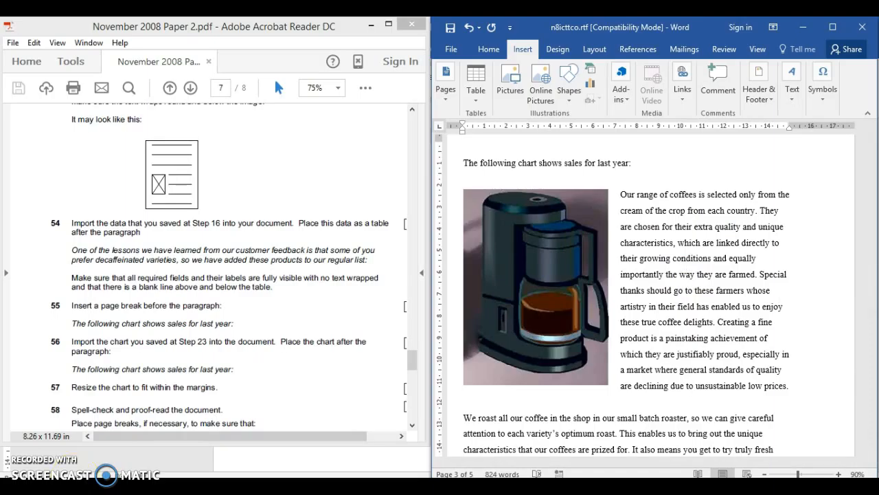
{"action": "left_click", "coordinate": [637, 162]}
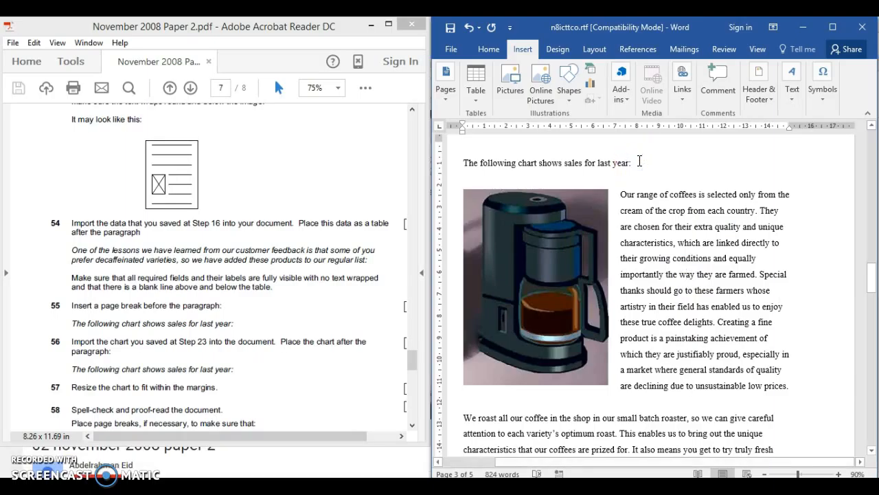
{"action": "key", "text": "Return"}
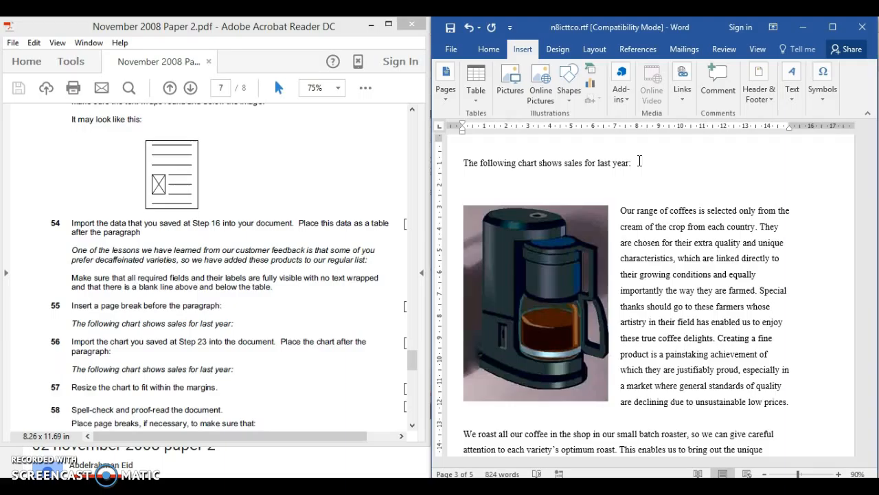
{"action": "key", "text": "ctrl+v"}
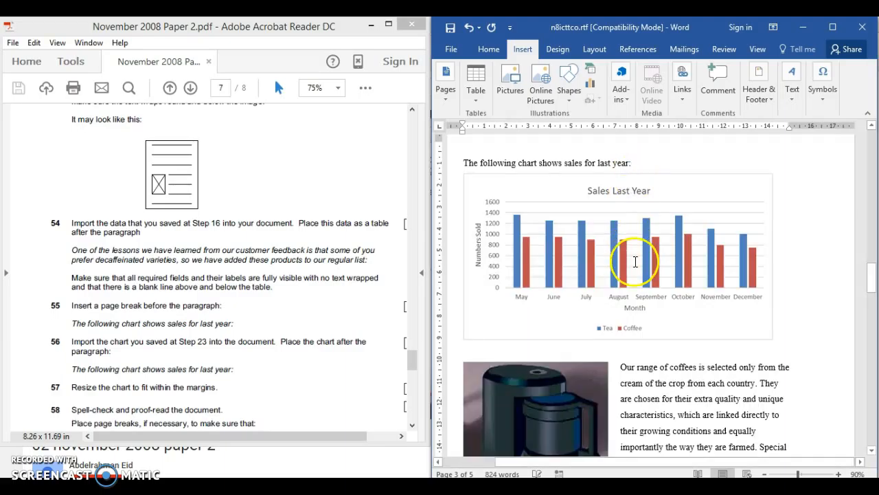
- Resize the "Sales Last Year" chart proportionally so it fits within the page margins, as step 57 of the paper asks
{"action": "left_click", "coordinate": [493, 189]}
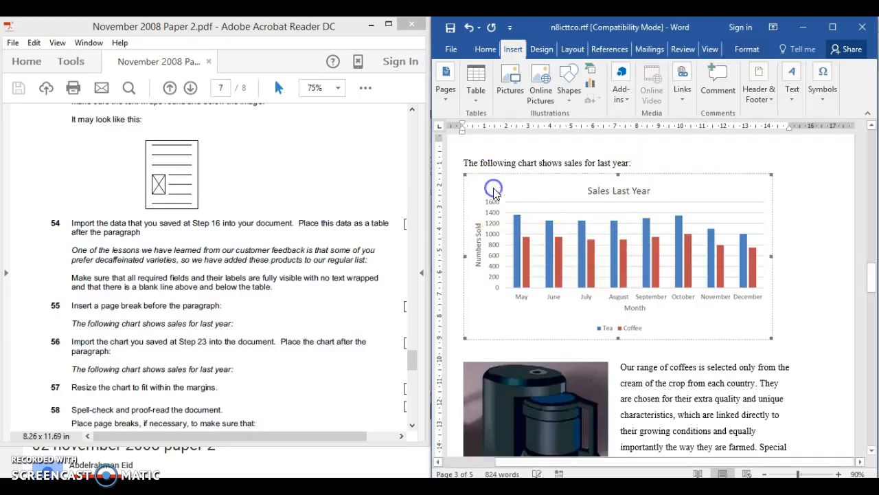
{"action": "mouse_move", "coordinate": [413, 353]}
{"action": "left_mouse_down"}
{"action": "mouse_move", "coordinate": [414, 374]}
{"action": "mouse_move", "coordinate": [414, 363]}
{"action": "left_mouse_up"}
{"action": "left_click", "coordinate": [226, 246]}
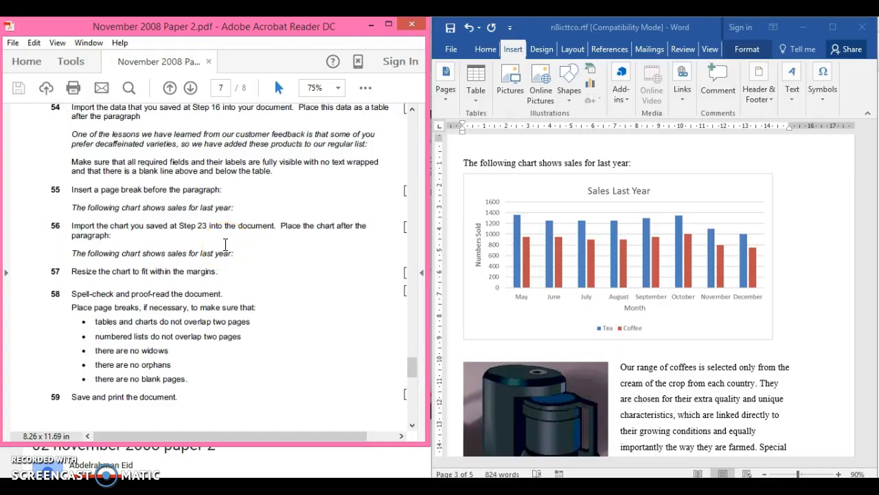
{"action": "left_click", "coordinate": [511, 186]}
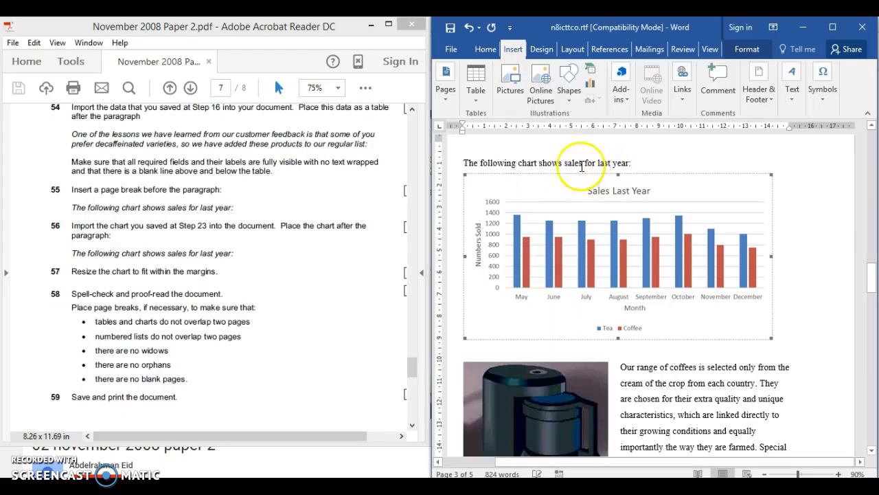
{"action": "left_click_drag", "start_coordinate": [465, 175], "coordinate": [484, 181]}
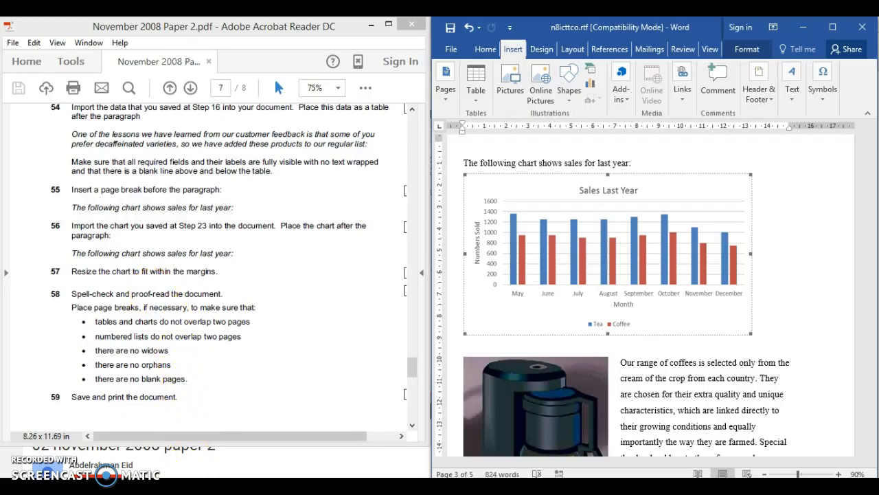
{"action": "left_click", "coordinate": [873, 274]}
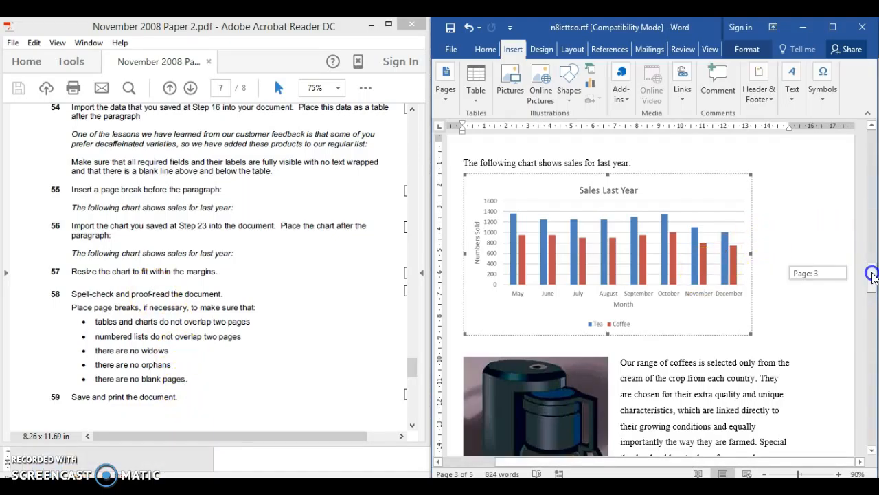
{"action": "left_click_drag", "start_coordinate": [873, 274], "coordinate": [873, 279]}
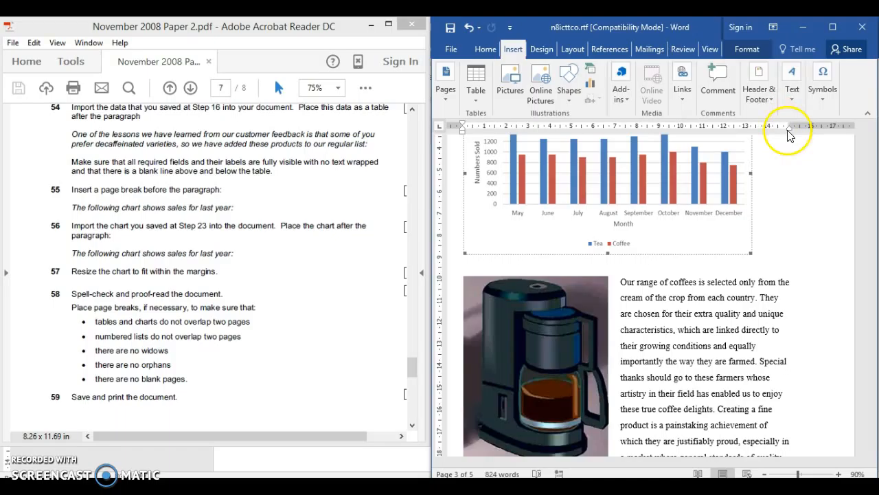
{"action": "left_click_drag", "start_coordinate": [755, 252], "coordinate": [781, 260]}
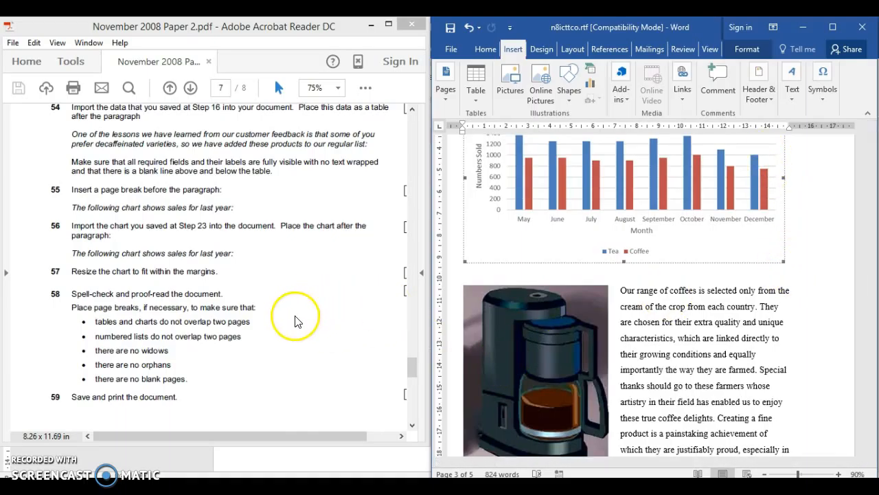
- Maximize the n8icttco.rtf window and run a spelling and grammar check that covers the whole document, as step 58 asks
{"action": "left_click", "coordinate": [180, 353]}
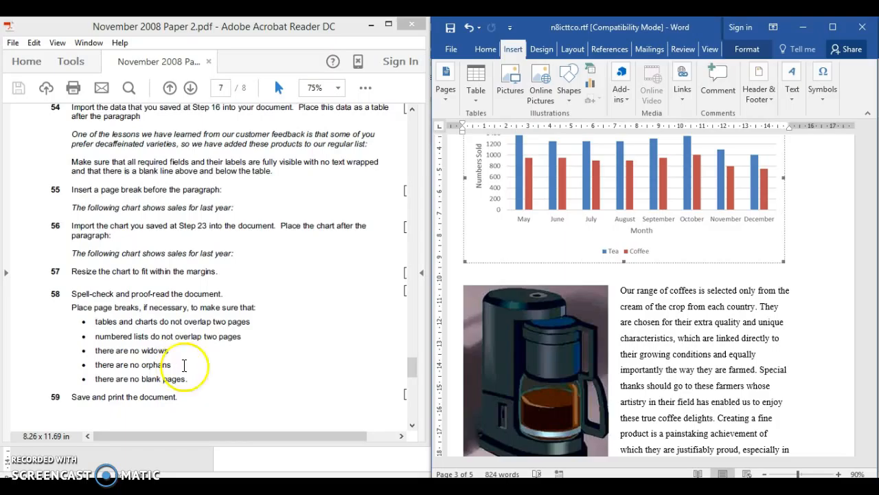
{"action": "left_click", "coordinate": [835, 30]}
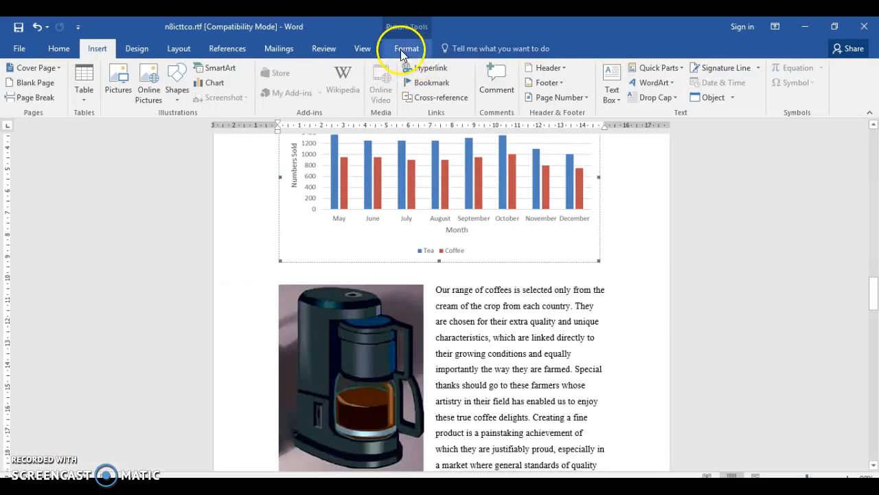
{"action": "left_click", "coordinate": [318, 48]}
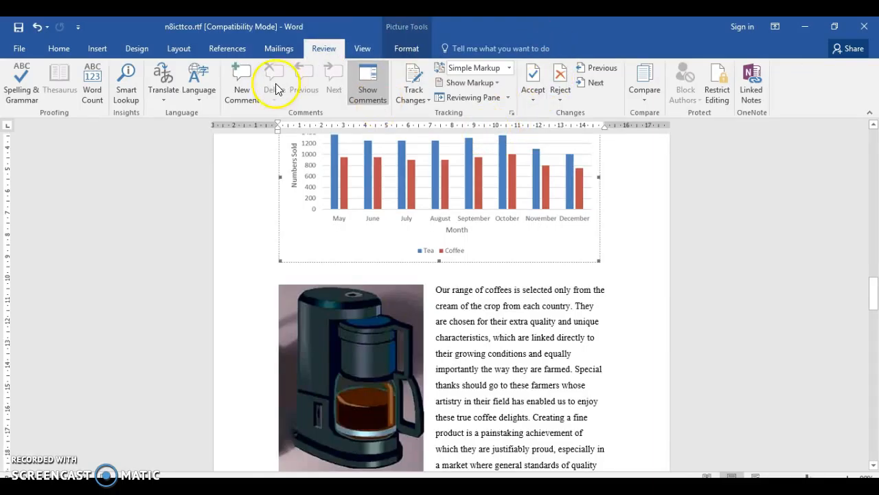
{"action": "left_click", "coordinate": [28, 94]}
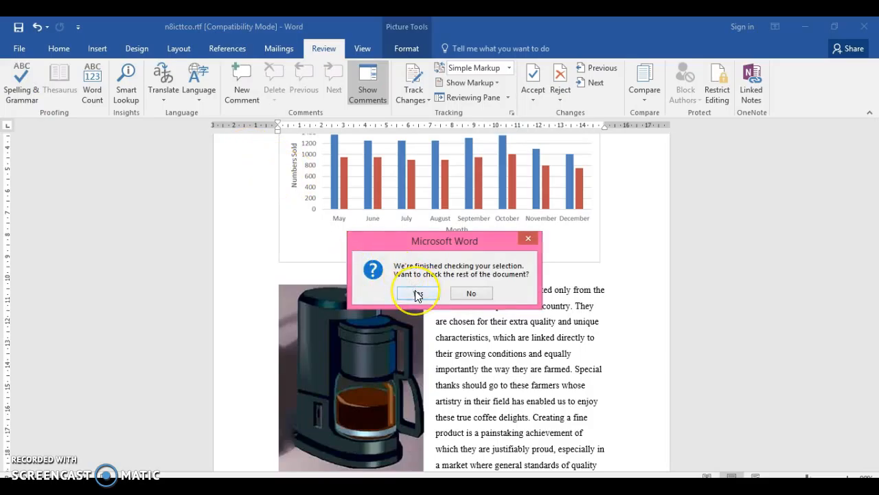
{"action": "left_click", "coordinate": [417, 294]}
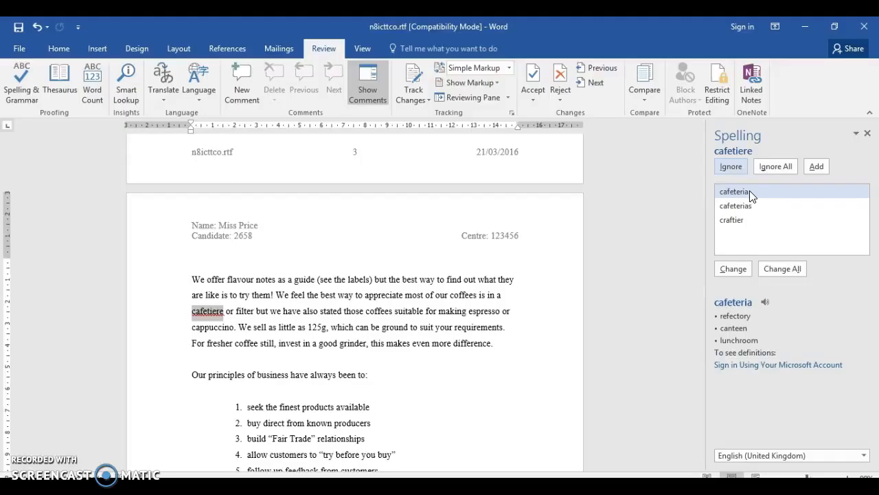
- Ignore "cafetiere", correct the other flagged items to "reason,", "producing" and "rarest", and finish the spelling and grammar check
{"action": "left_click", "coordinate": [753, 209]}
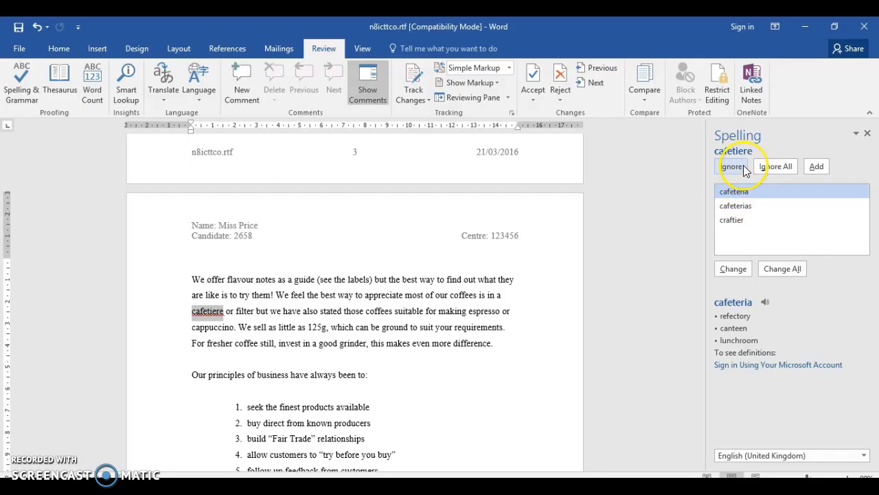
{"action": "left_click", "coordinate": [731, 270]}
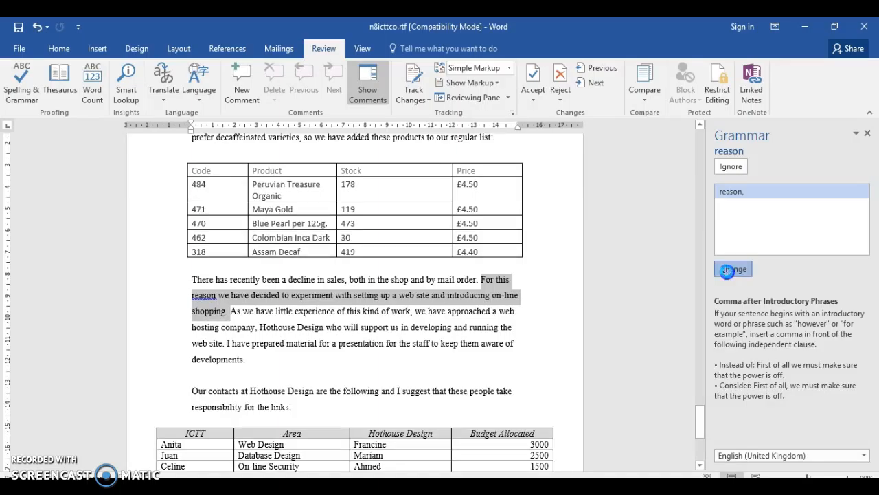
{"action": "left_click", "coordinate": [727, 270]}
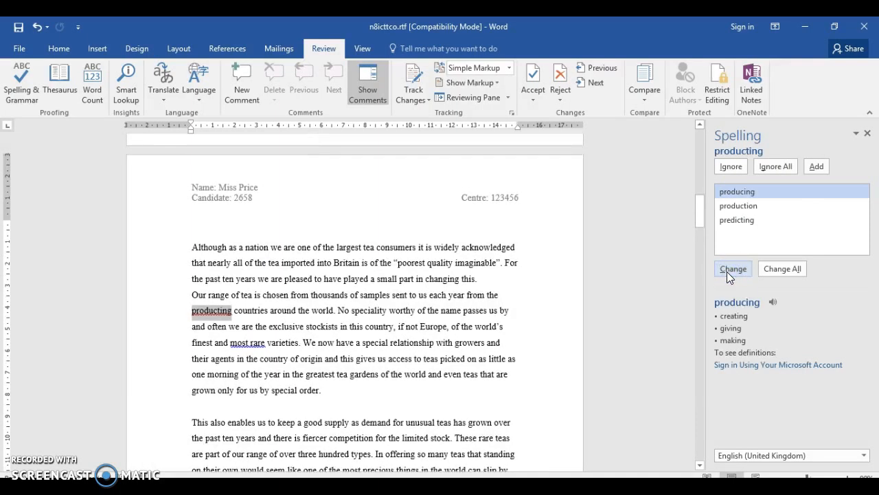
{"action": "left_click", "coordinate": [727, 270]}
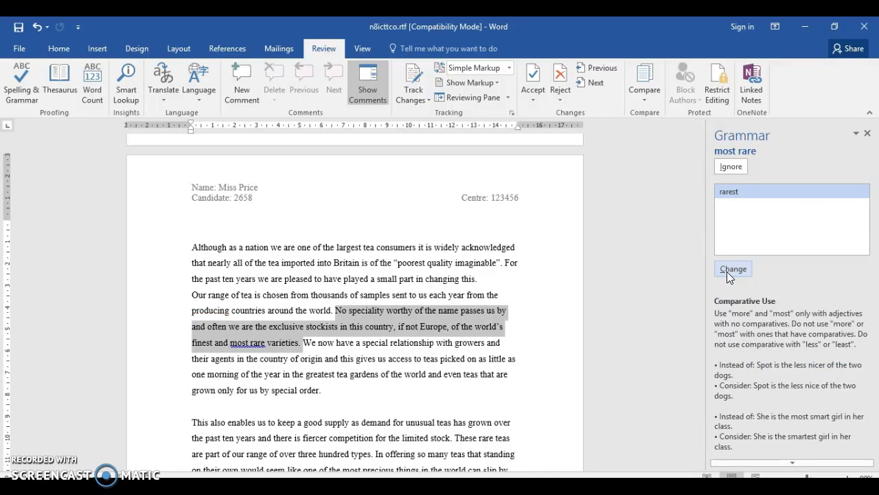
{"action": "left_click", "coordinate": [726, 270]}
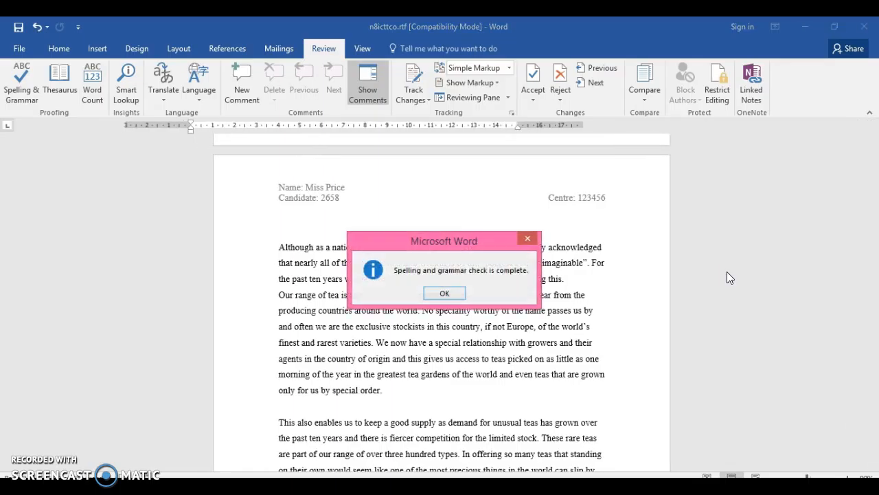
{"action": "left_click", "coordinate": [451, 294]}
- Go to the start of n8icttco.rtf, switch to the exam paper in Acrobat Reader and review steps 53 to 59
{"action": "left_click_drag", "start_coordinate": [873, 198], "coordinate": [875, 125]}
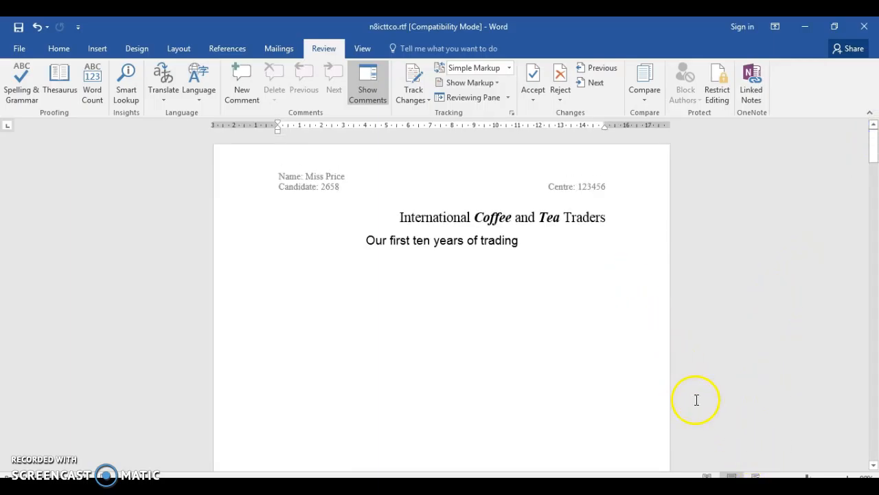
{"action": "mouse_move", "coordinate": [871, 147]}
{"action": "left_mouse_down"}
{"action": "mouse_move", "coordinate": [846, 462]}
{"action": "mouse_move", "coordinate": [874, 301]}
{"action": "mouse_move", "coordinate": [876, 144]}
{"action": "left_mouse_up"}
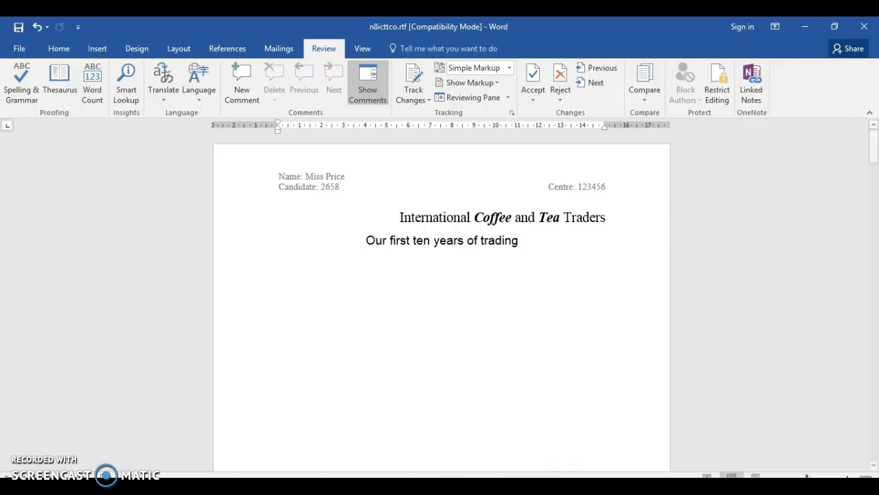
{"action": "left_click", "coordinate": [590, 487]}
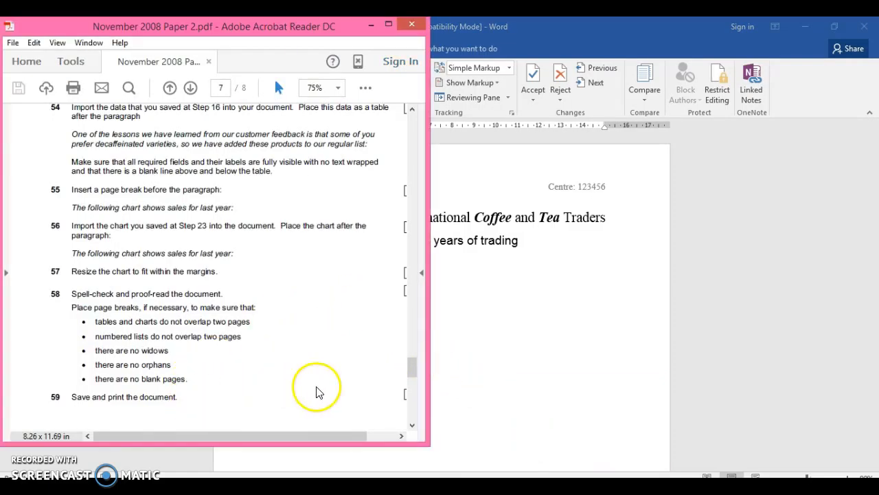
{"action": "left_click_drag", "start_coordinate": [416, 367], "coordinate": [412, 348]}
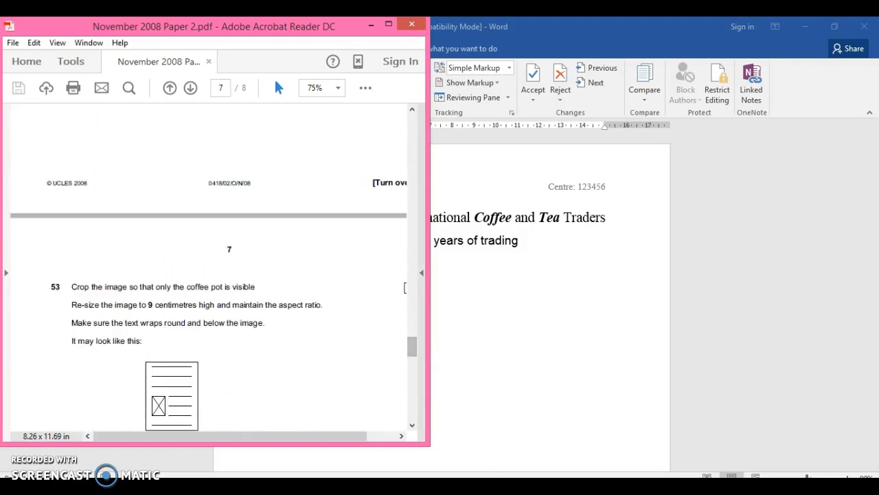
- Look through the open Word documents, previewing Document1 and bringing n8icttco.rtf back into view
{"action": "left_click", "coordinate": [449, 486]}
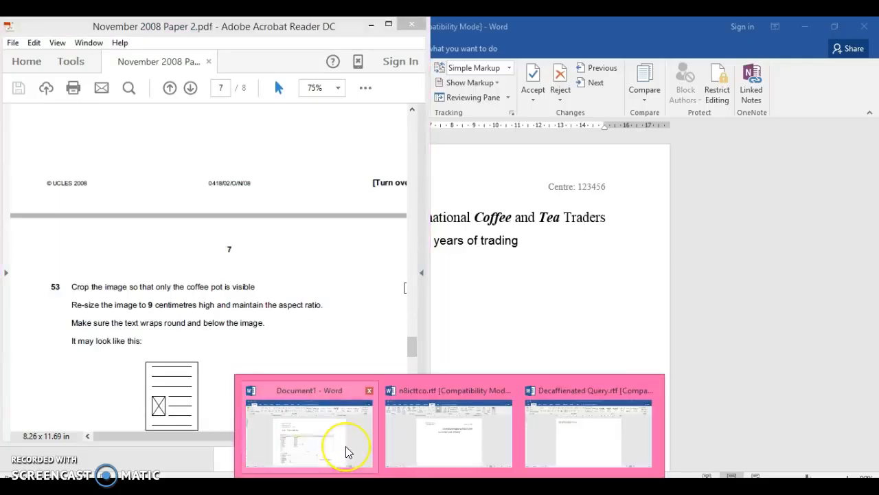
{"action": "left_click", "coordinate": [346, 445]}
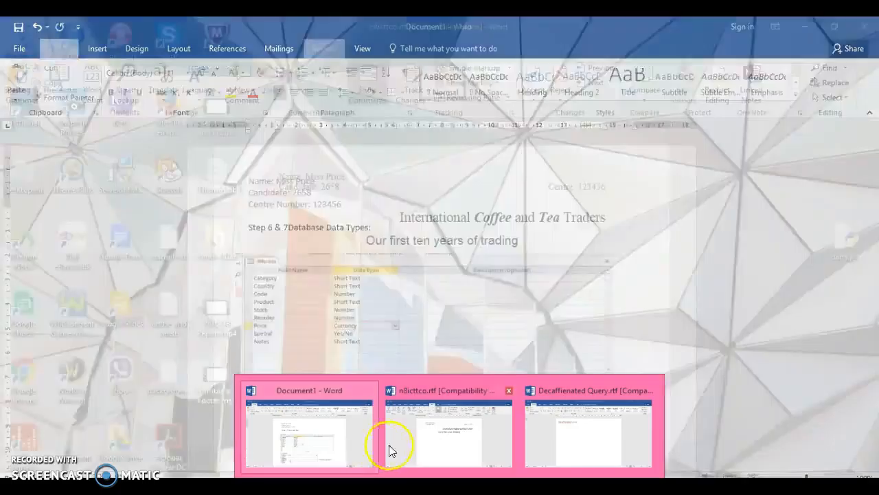
{"action": "left_click", "coordinate": [432, 450]}
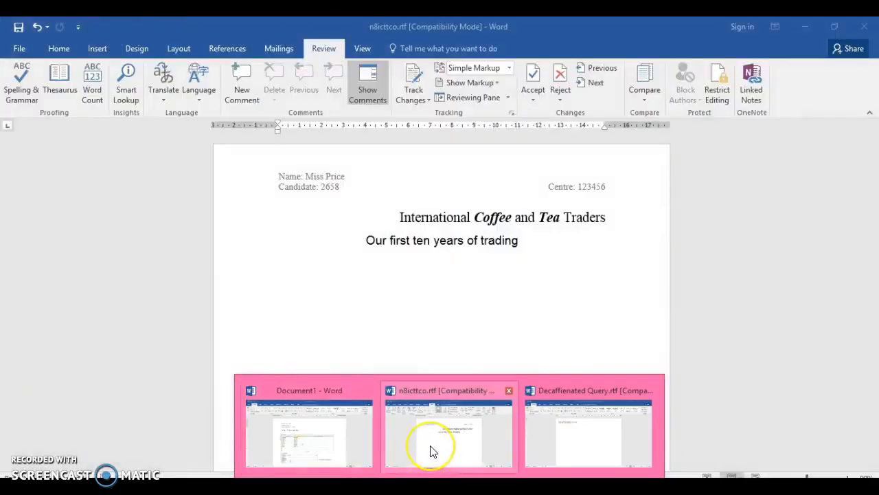
{"action": "left_click", "coordinate": [468, 448]}
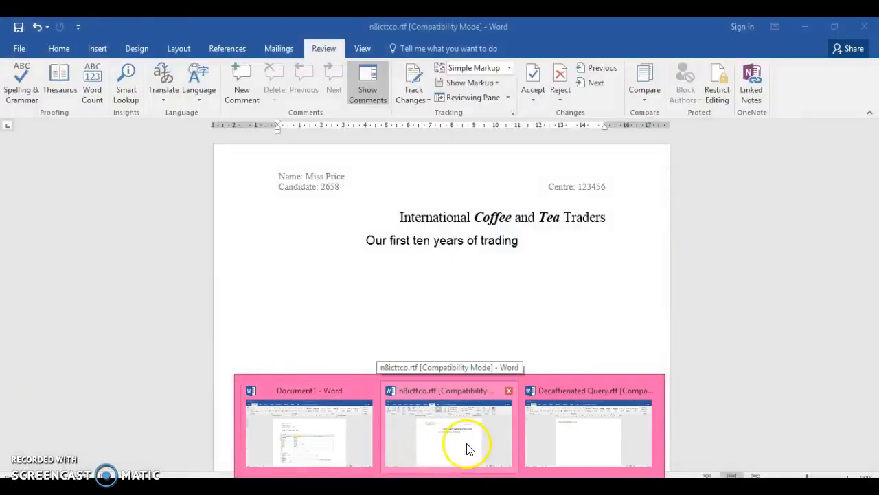
{"action": "left_click", "coordinate": [459, 453]}
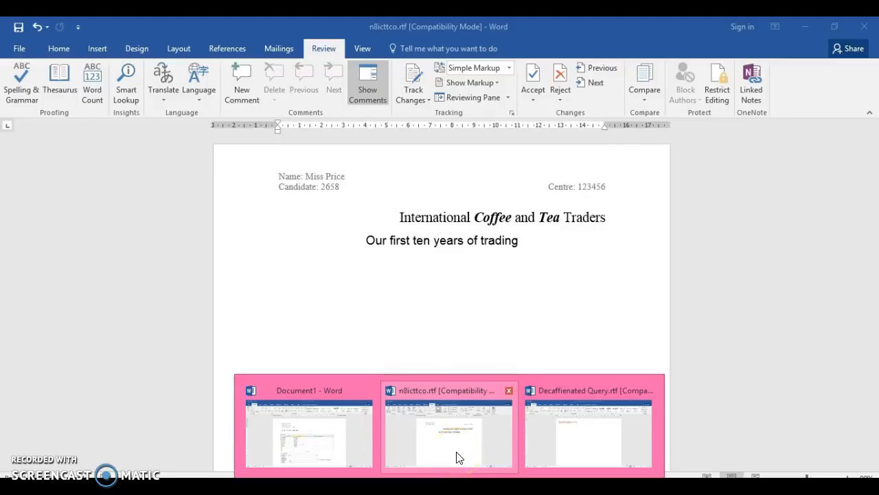